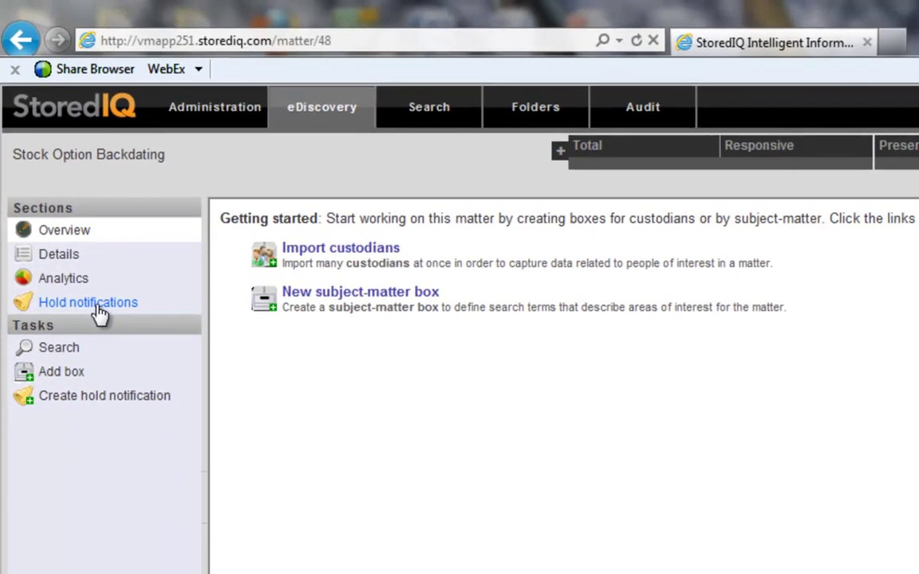
Create a hold notification in the Stock Option Backdating matter and name it Accounting Notice.
left_click(94, 303)
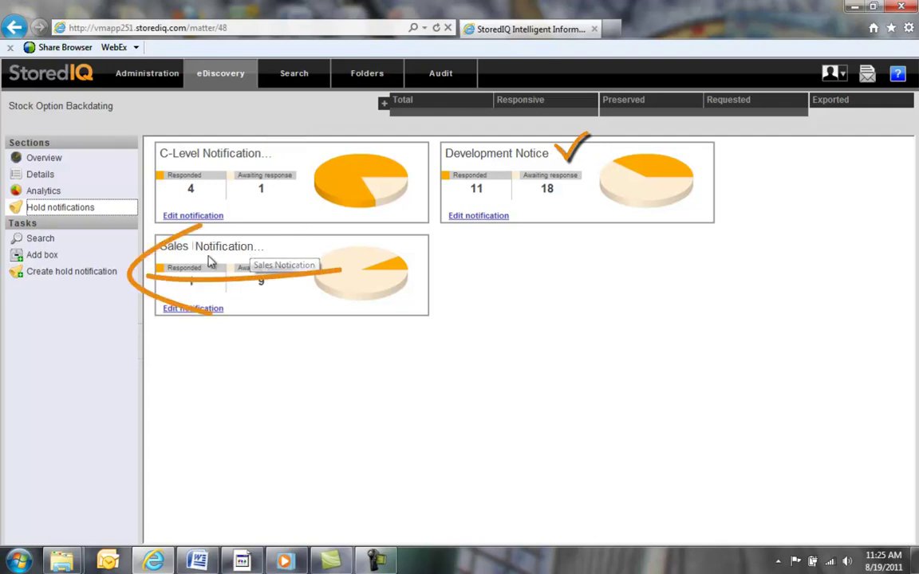
left_click(47, 273)
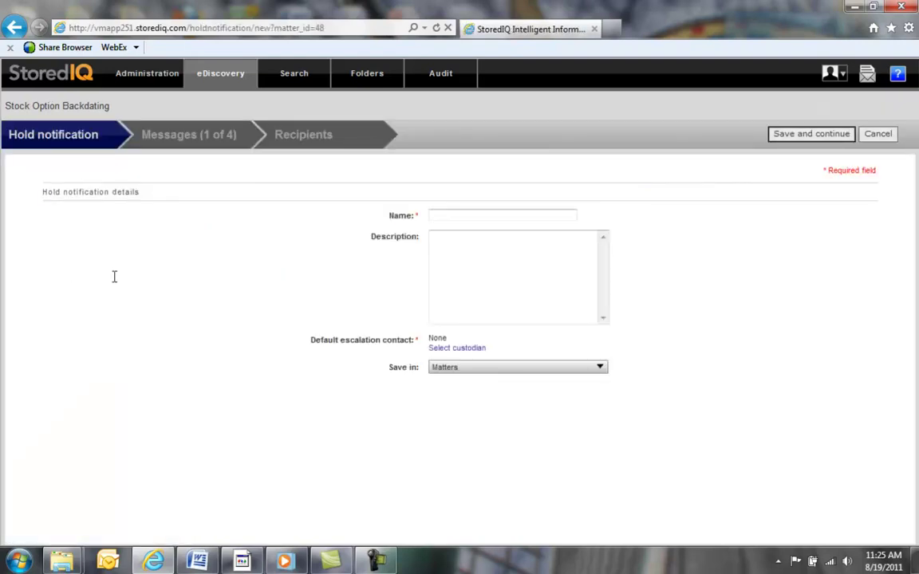
left_click(451, 215)
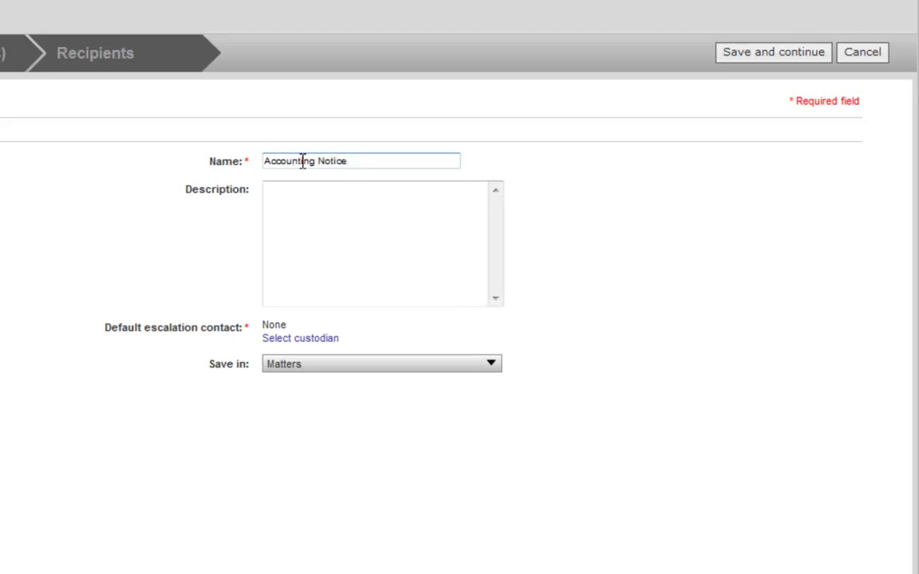
left_click(312, 216)
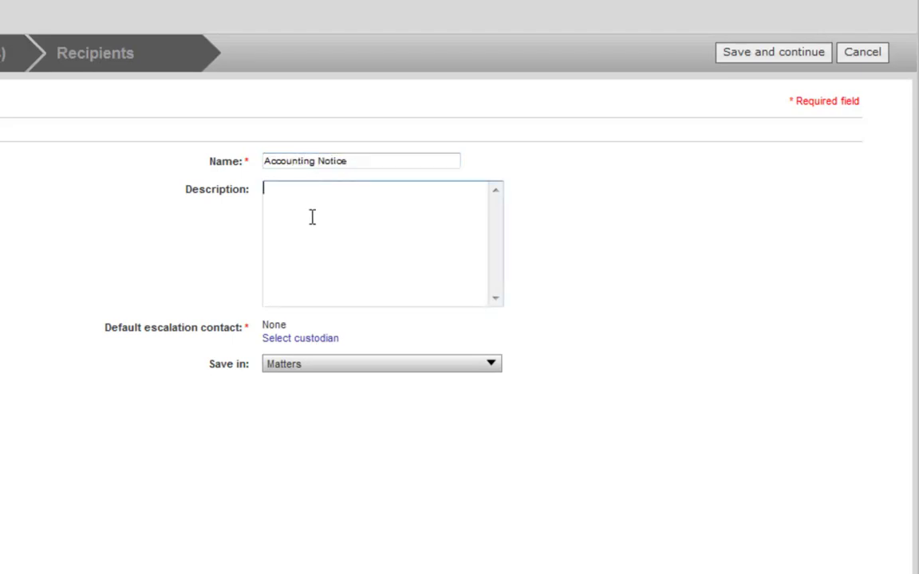
Find the custodian by surname in Active Directory, assign them as default escalation contact, and save the notification details.
left_click(313, 342)
left_click(90, 244)
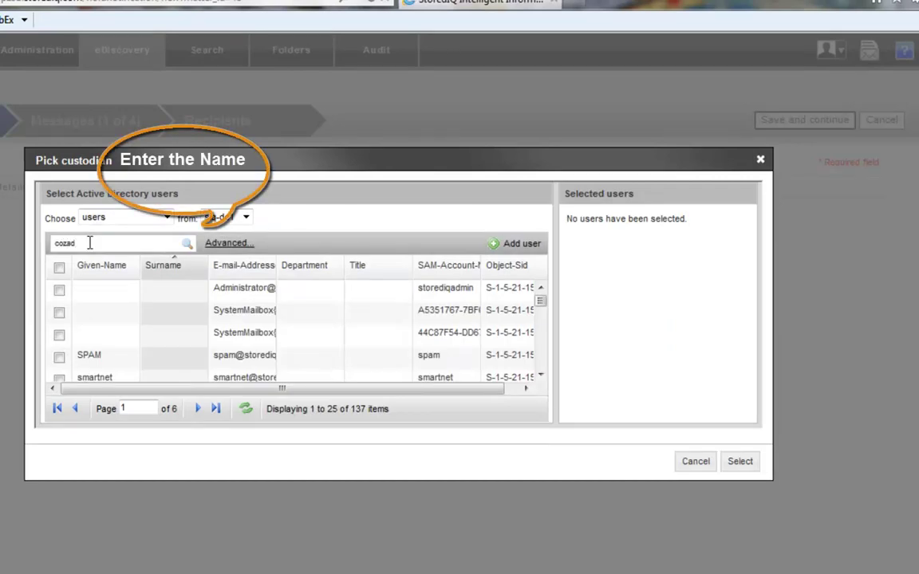
left_click(187, 244)
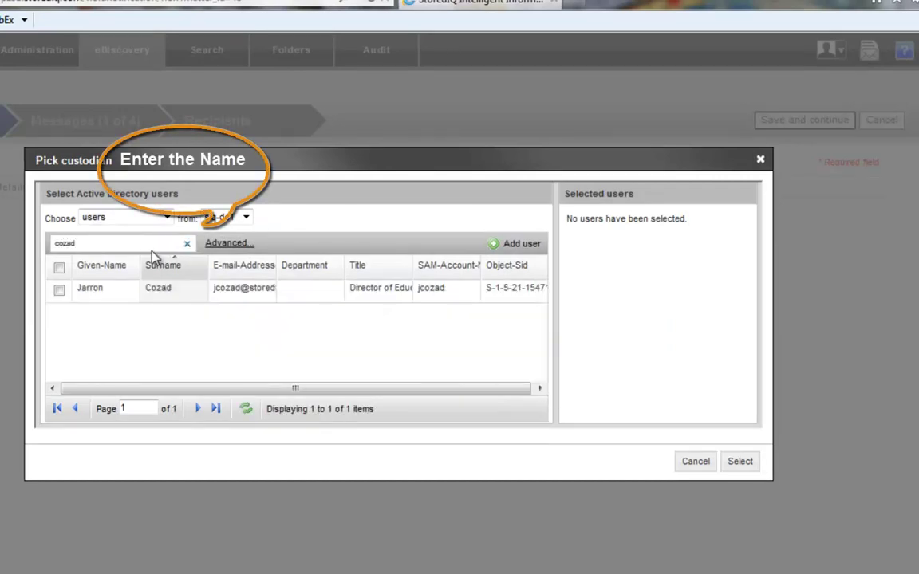
left_click(59, 291)
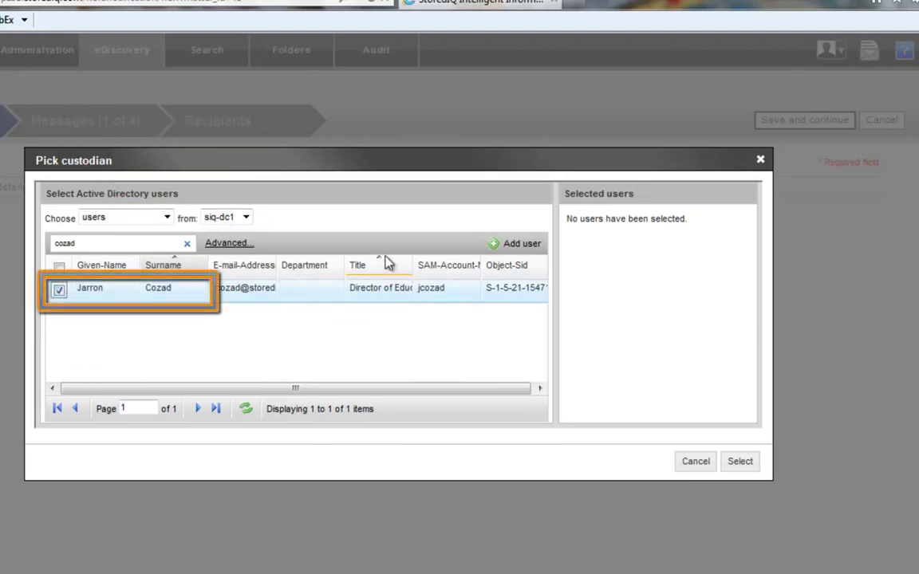
left_click(518, 254)
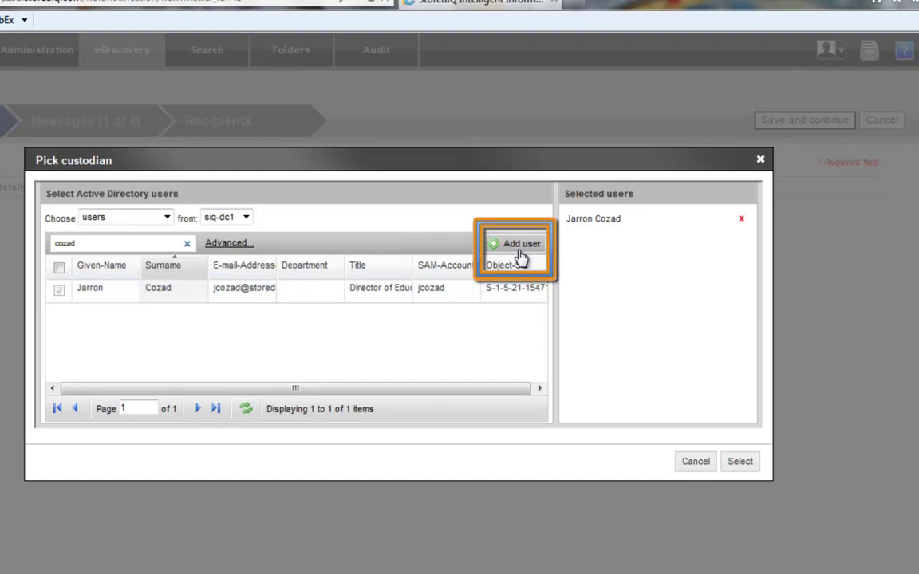
left_click(736, 465)
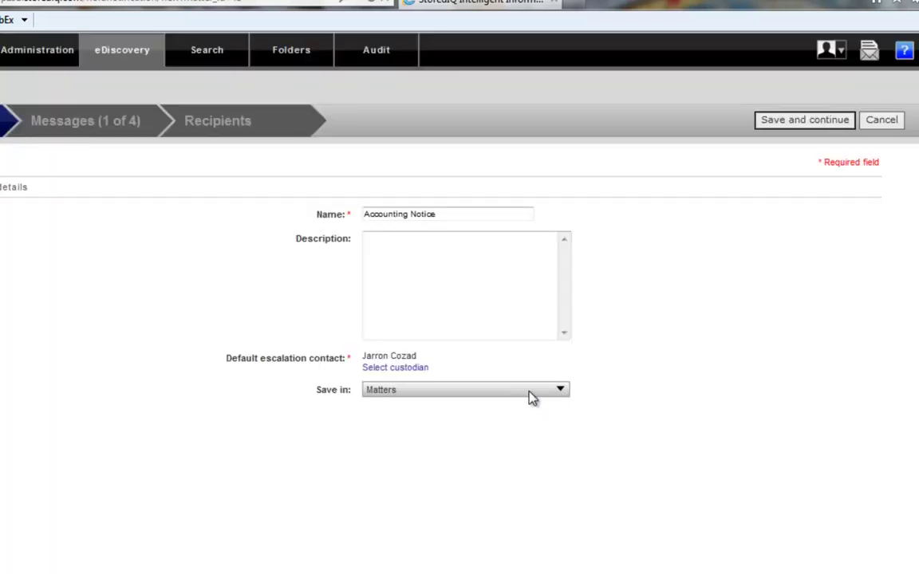
left_click(770, 126)
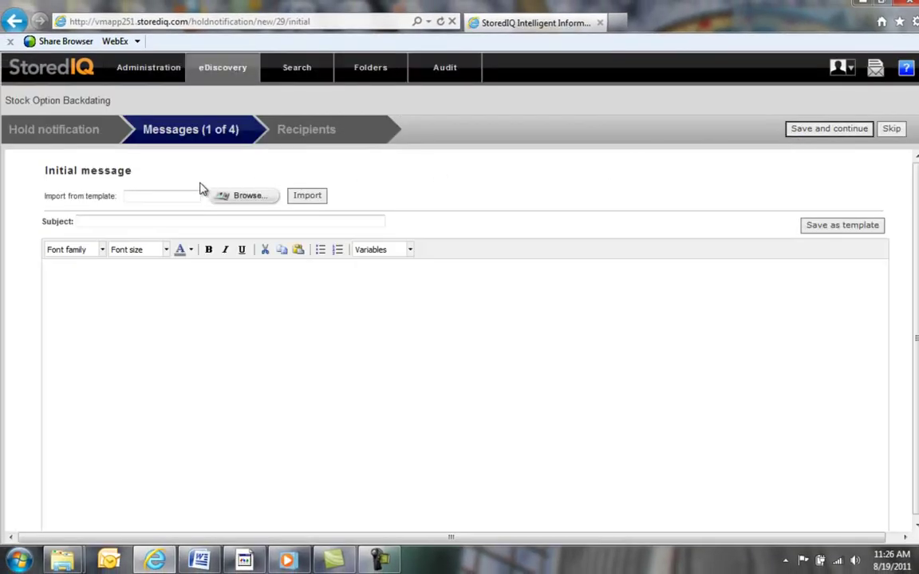
Import the Default initial notice template from the Workspace Templates folder into the initial message.
left_click(150, 196)
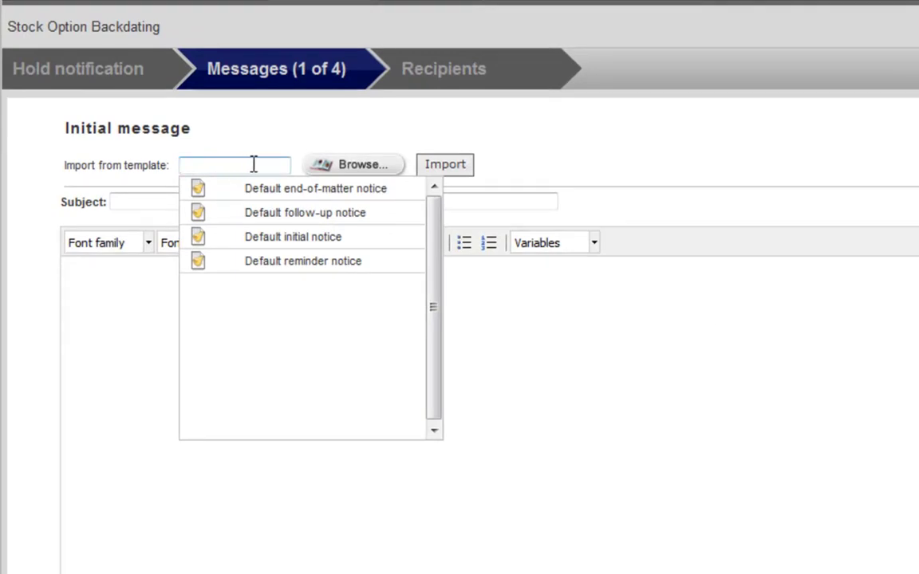
left_click(346, 167)
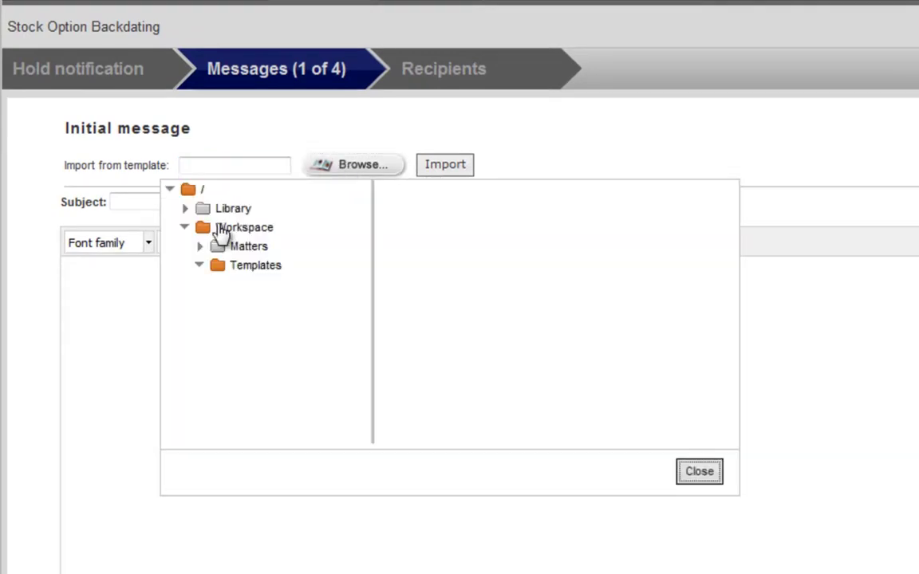
left_click(249, 266)
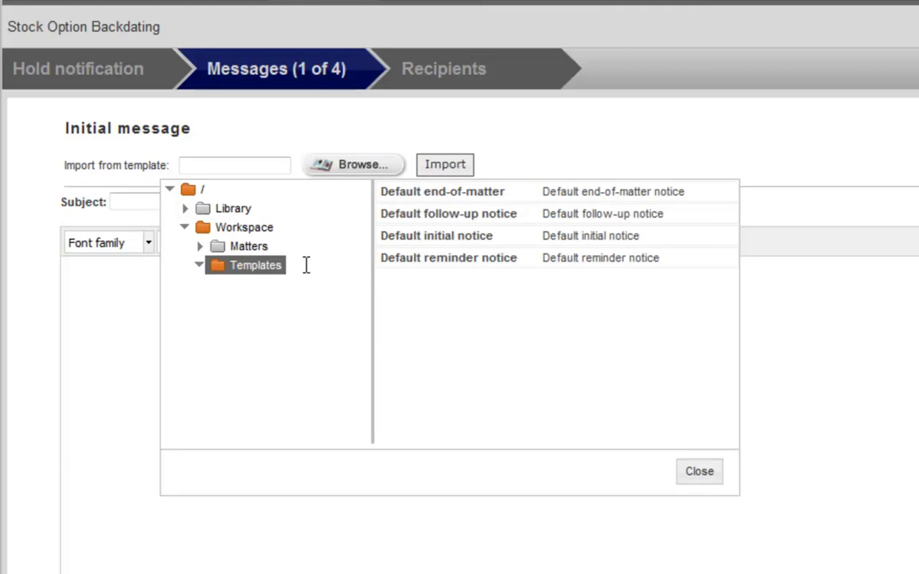
double_click(406, 237)
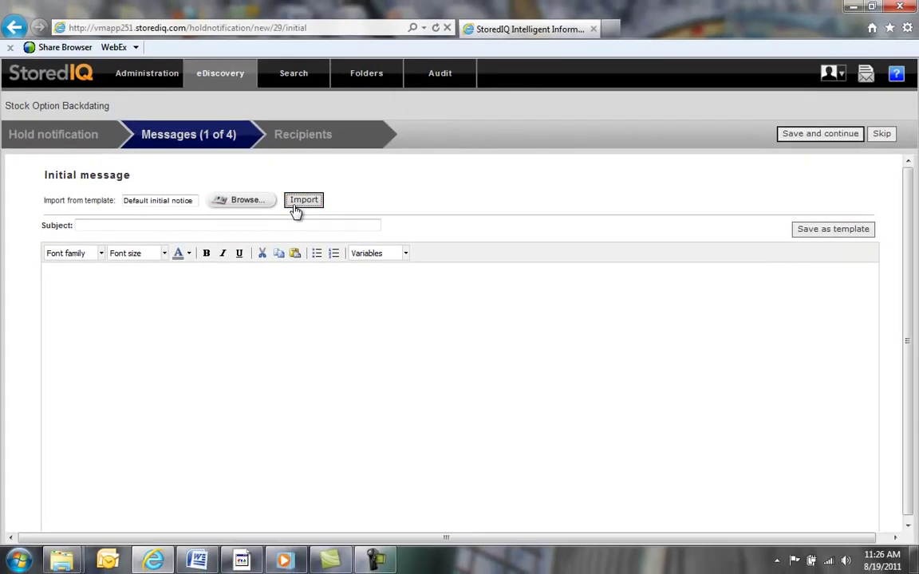
left_click(295, 204)
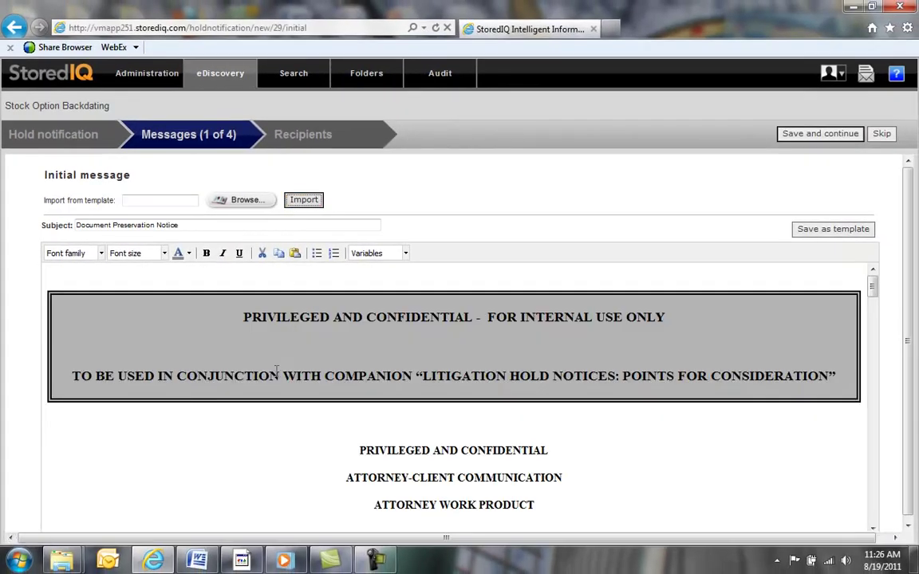
Add a CC line with the {{ fullname }} variable below the notice's To line and save the initial message.
scroll(205, 369, "down", 5)
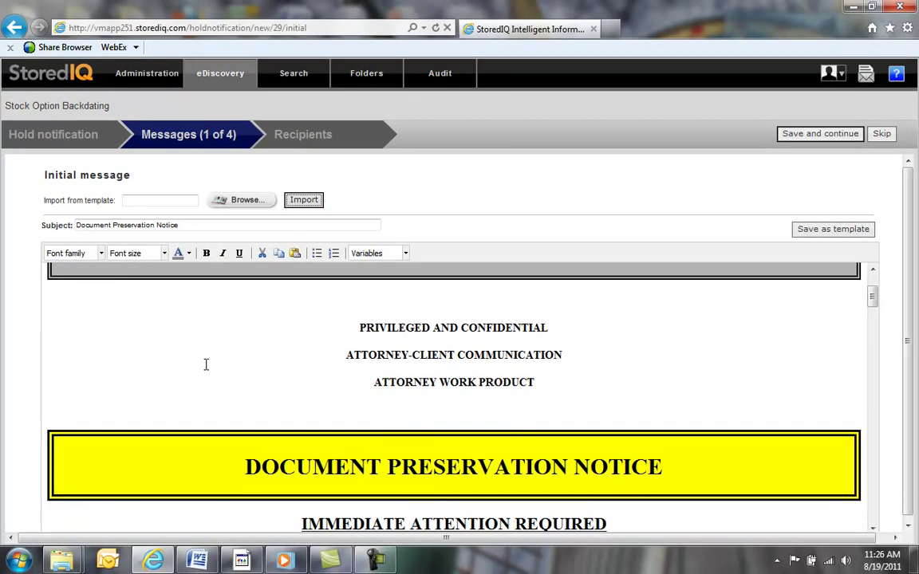
scroll(201, 352, "down", 2)
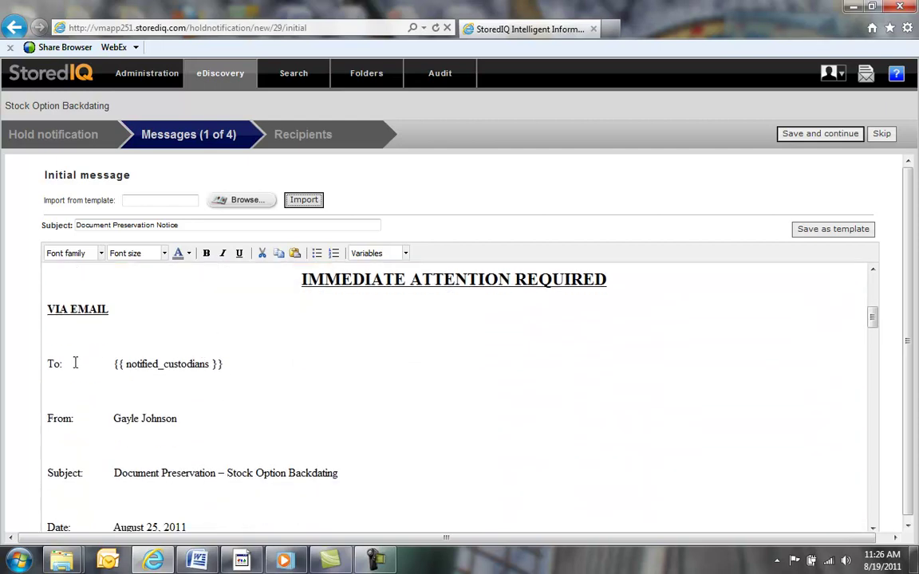
left_click(225, 363)
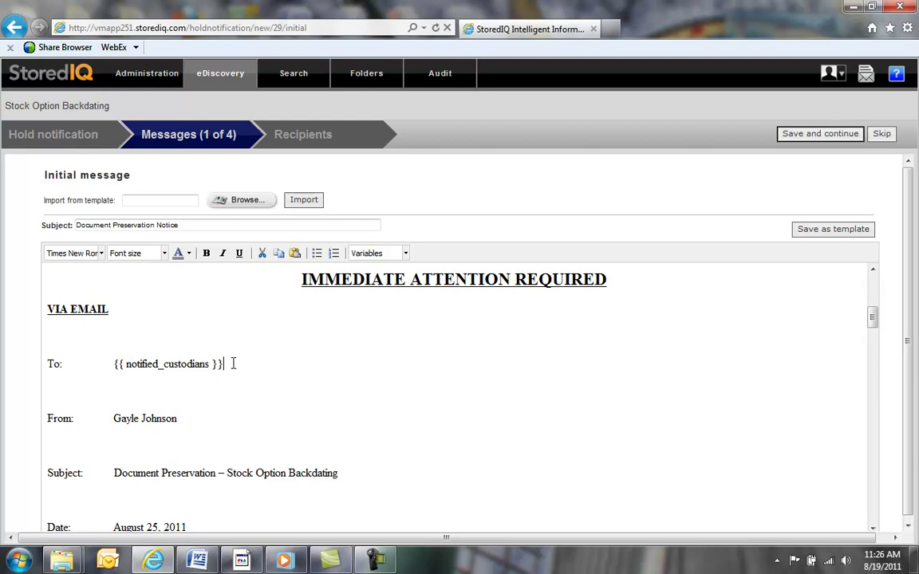
key("Return")
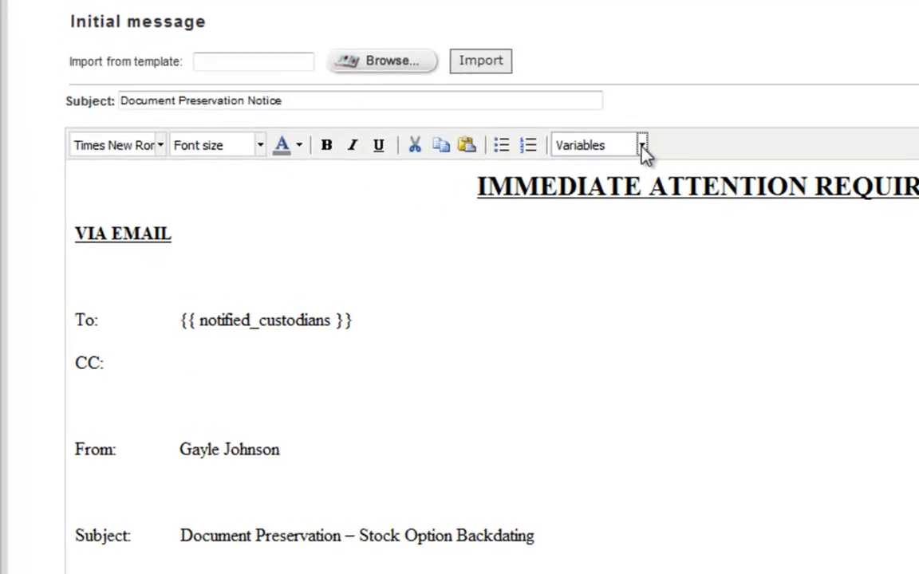
left_click(642, 146)
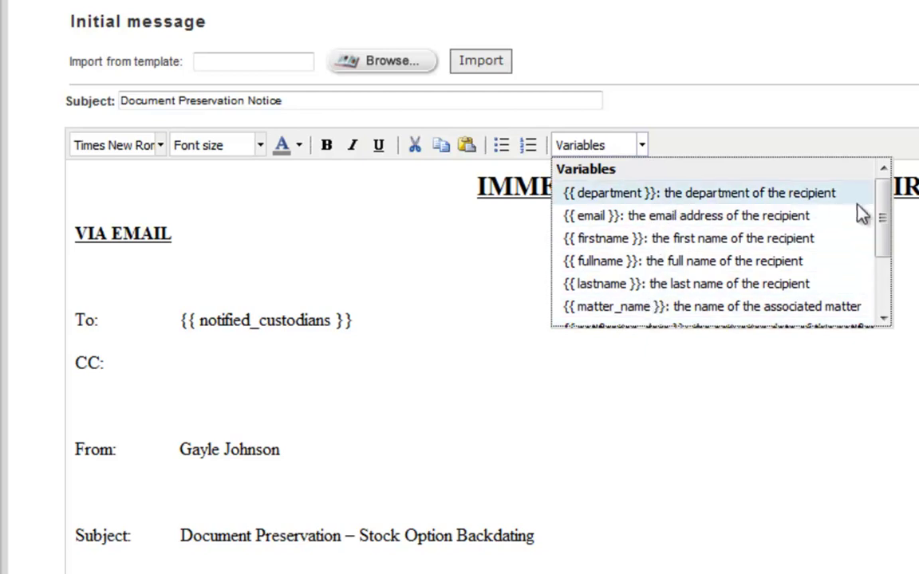
mouse_move(884, 214)
left_mouse_down()
mouse_move(885, 268)
mouse_move(883, 216)
left_mouse_up()
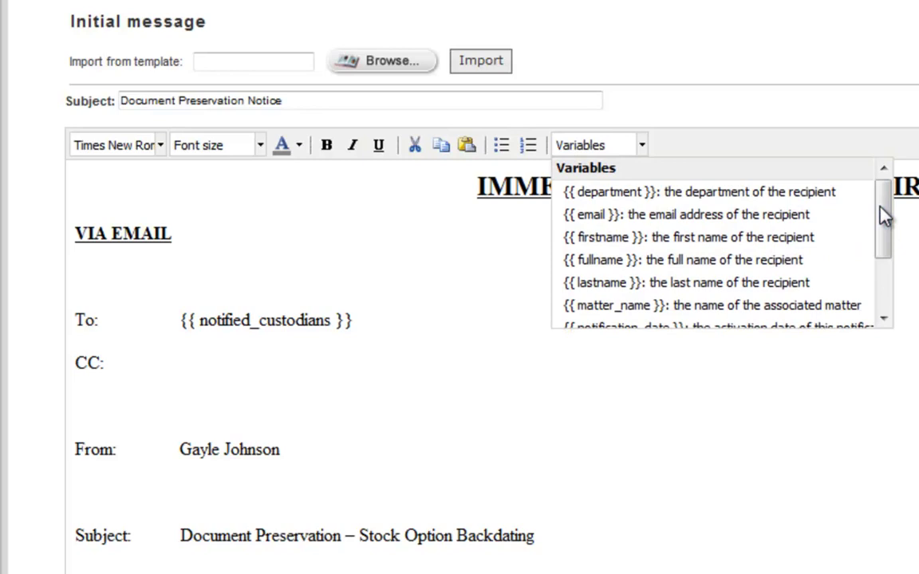
left_click(686, 268)
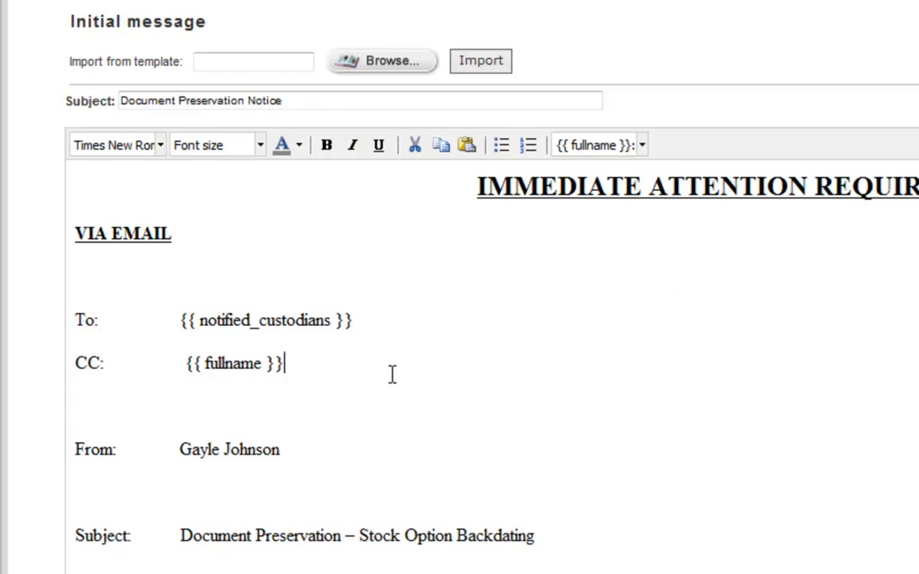
left_click_drag(113, 362, 72, 365)
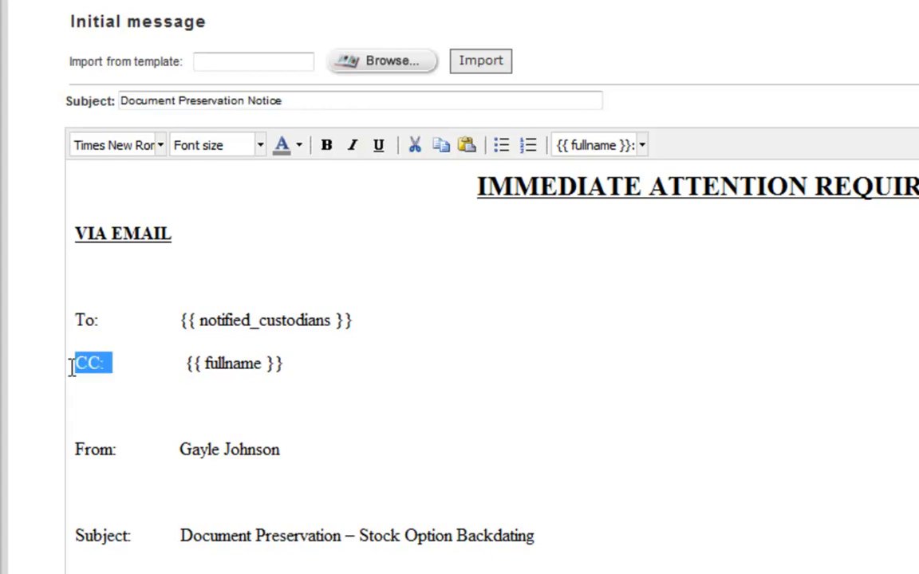
left_click(121, 396)
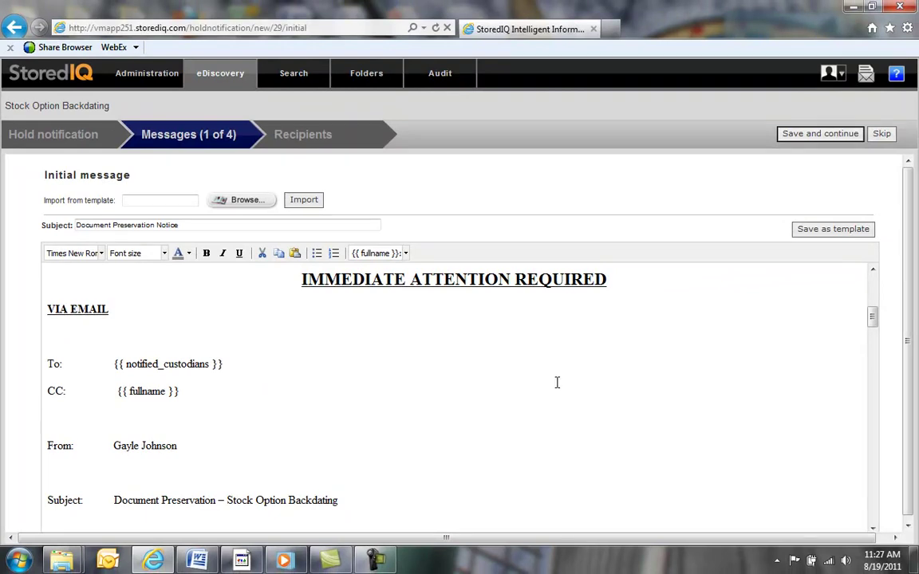
scroll(557, 383, "down", 3)
scroll(556, 382, "up", 8)
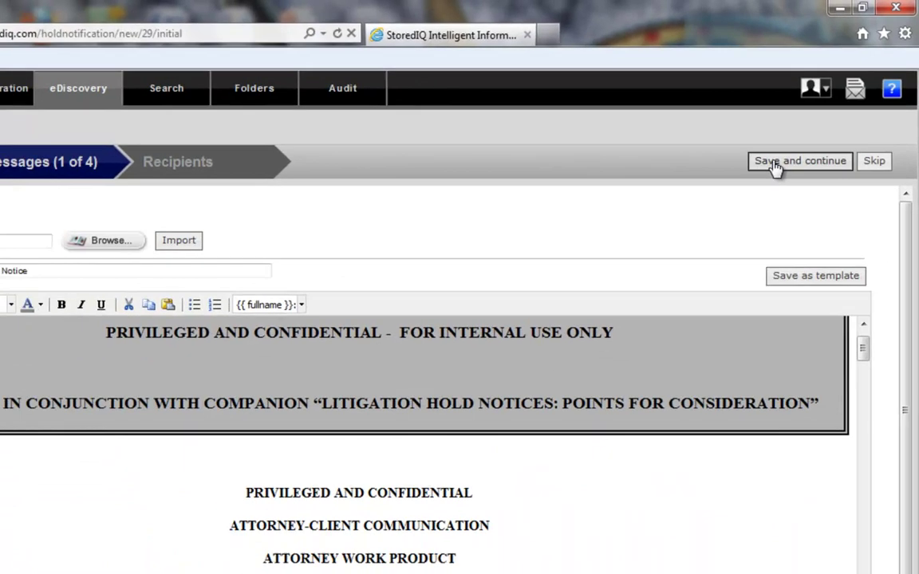
left_click(762, 182)
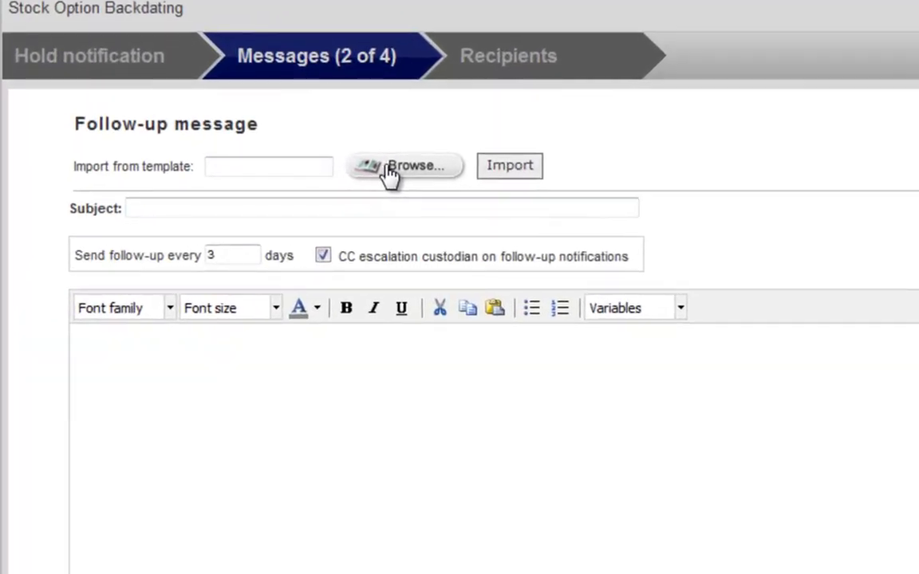
Import the Default follow-up notice template from the Workspace Templates folder into the follow-up message.
left_click(231, 204)
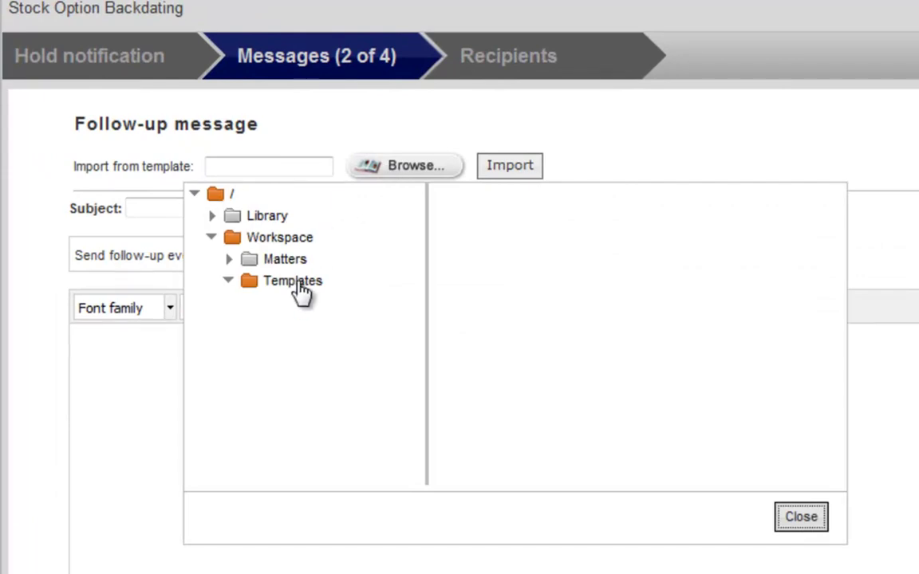
left_click(297, 282)
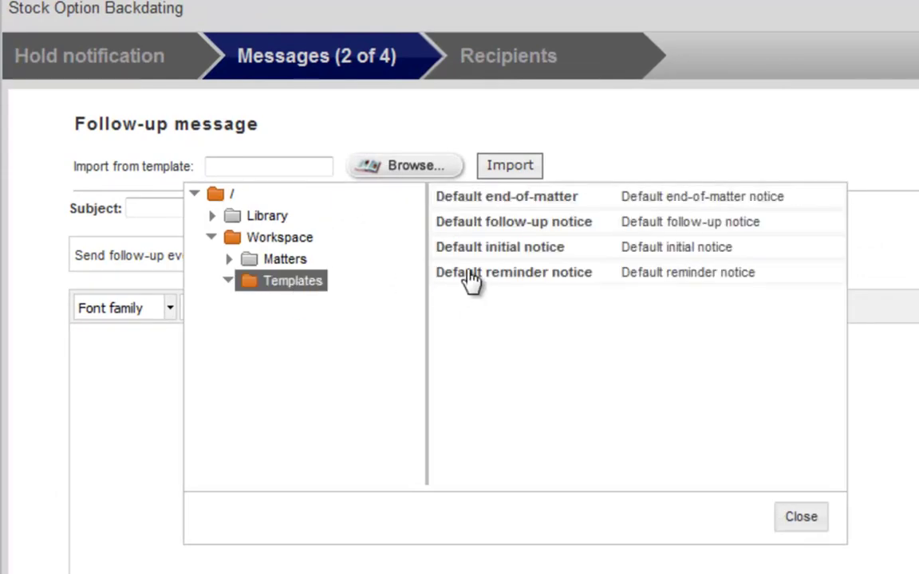
left_click(511, 233)
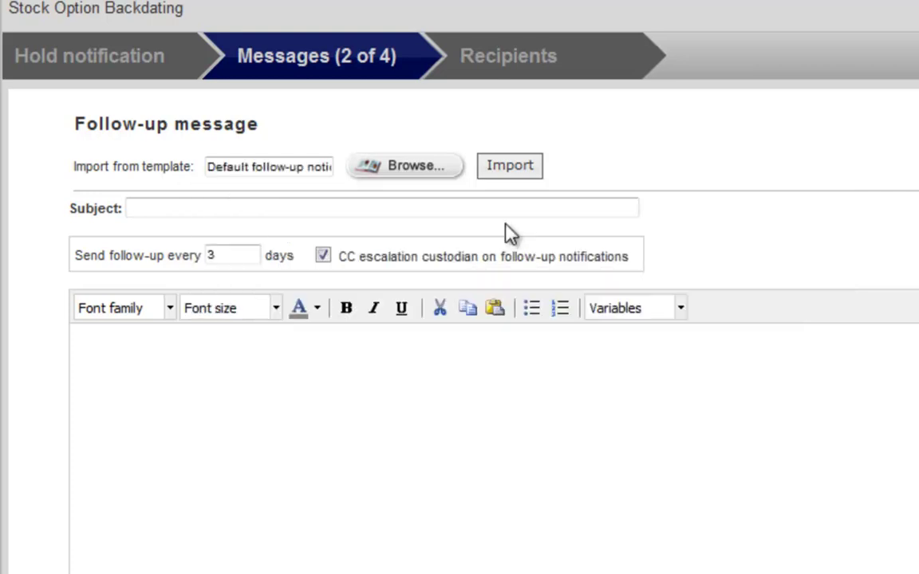
left_click(508, 178)
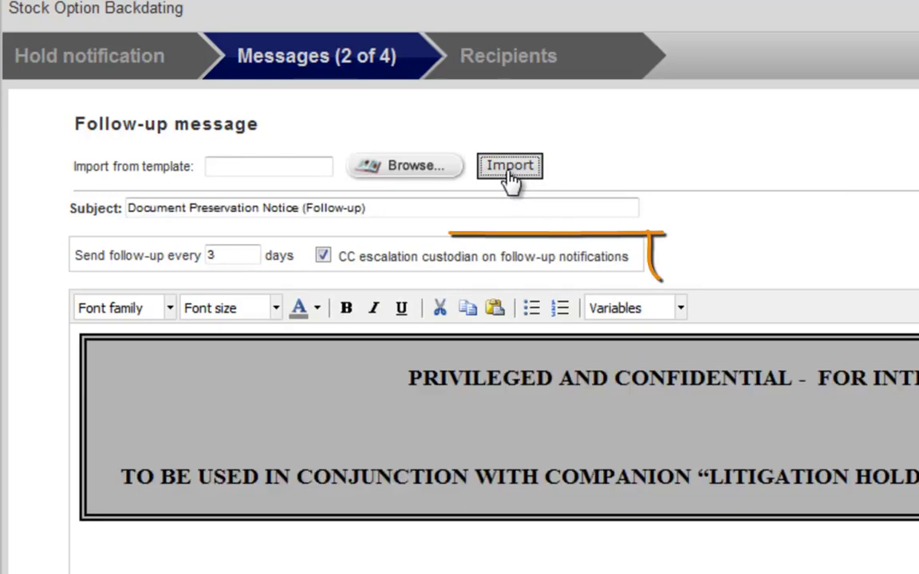
Set follow-ups to every 5 days with the escalation custodian copied, and save the follow-up message.
left_click_drag(225, 255, 184, 259)
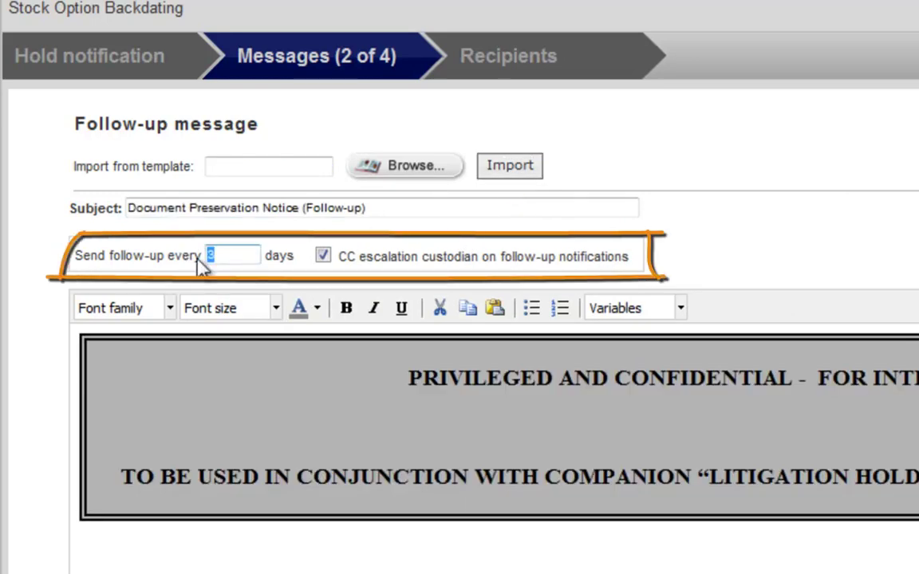
type("5")
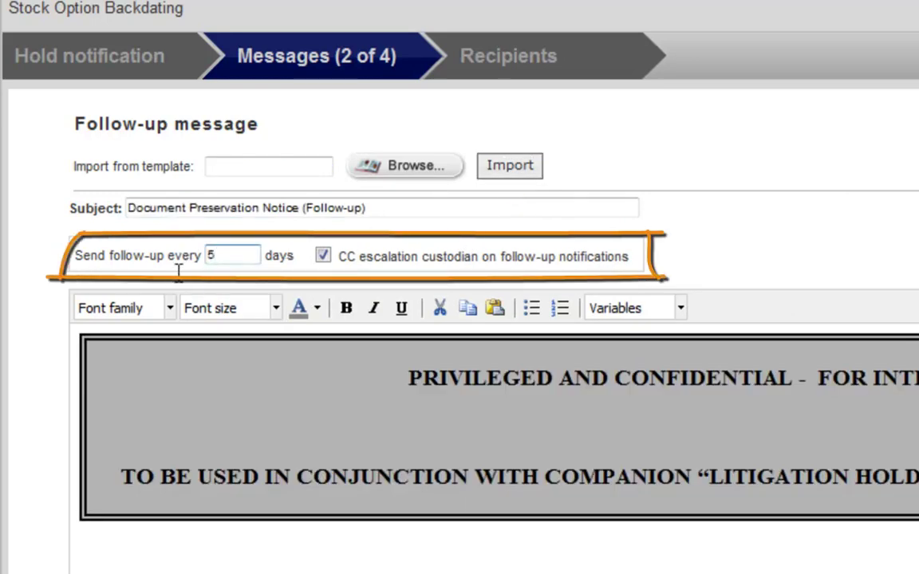
left_click(322, 255)
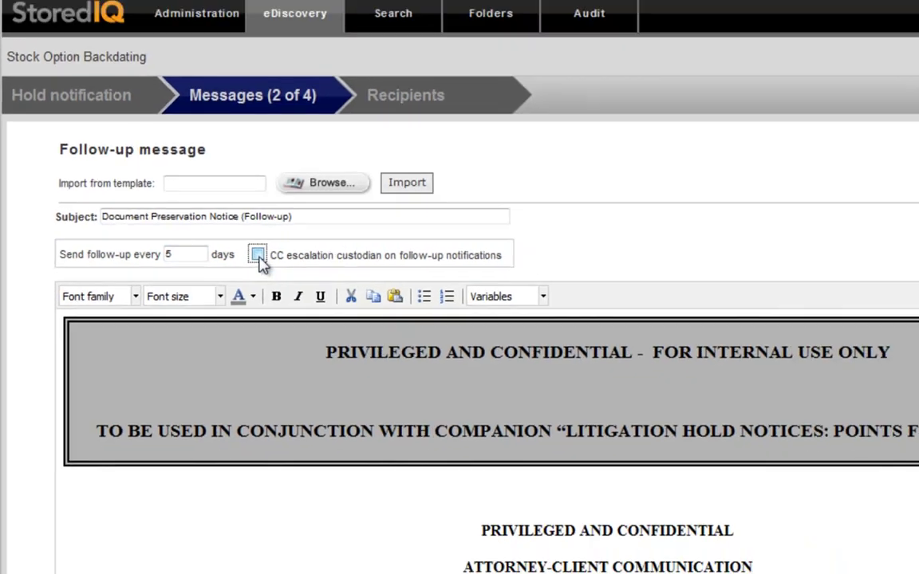
left_click(258, 255)
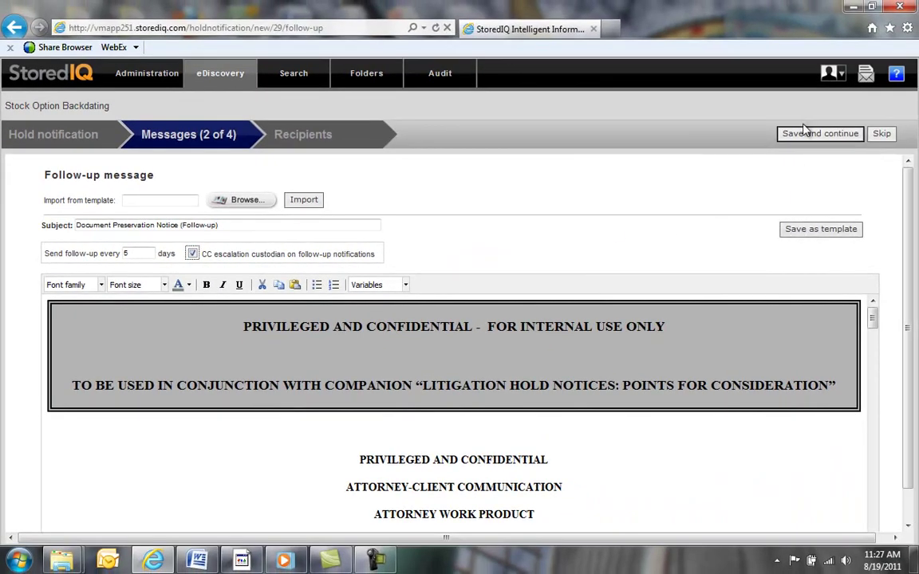
left_click(807, 134)
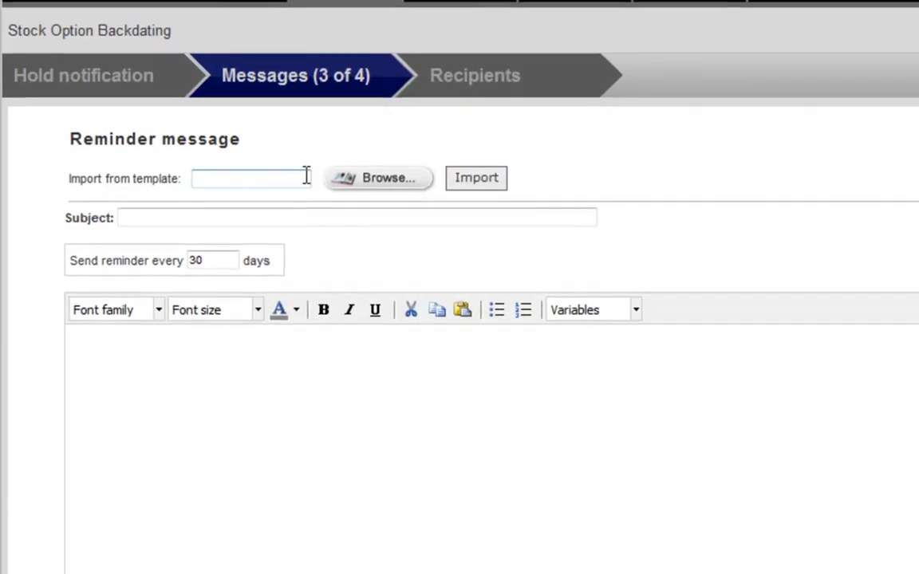
Import the Default reminder notice template from the Workspace Templates folder into the reminder message.
left_click(271, 195)
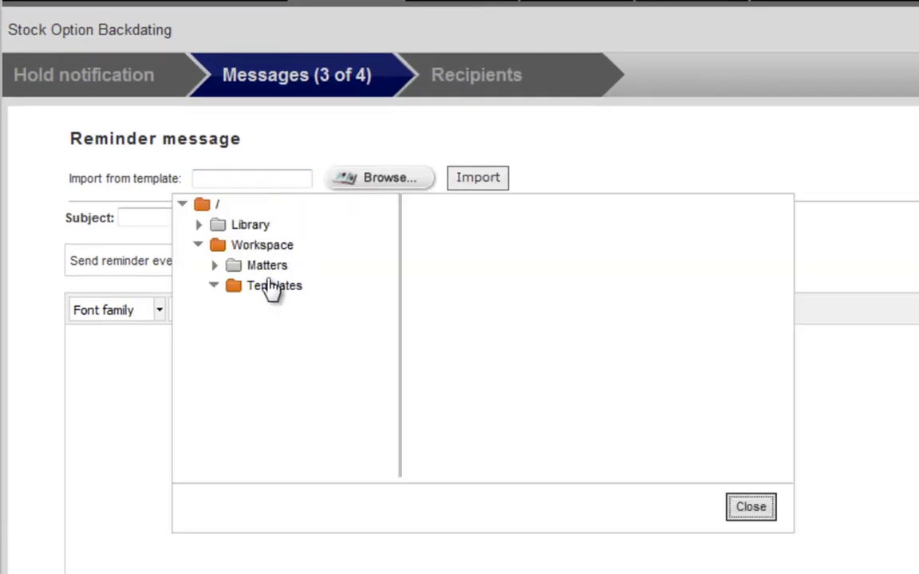
left_click(271, 289)
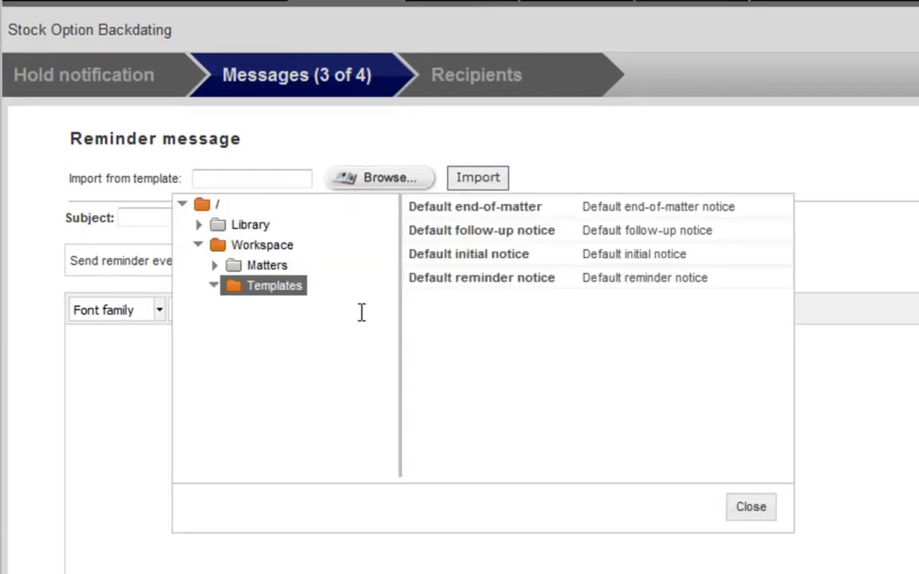
double_click(459, 279)
left_click(471, 180)
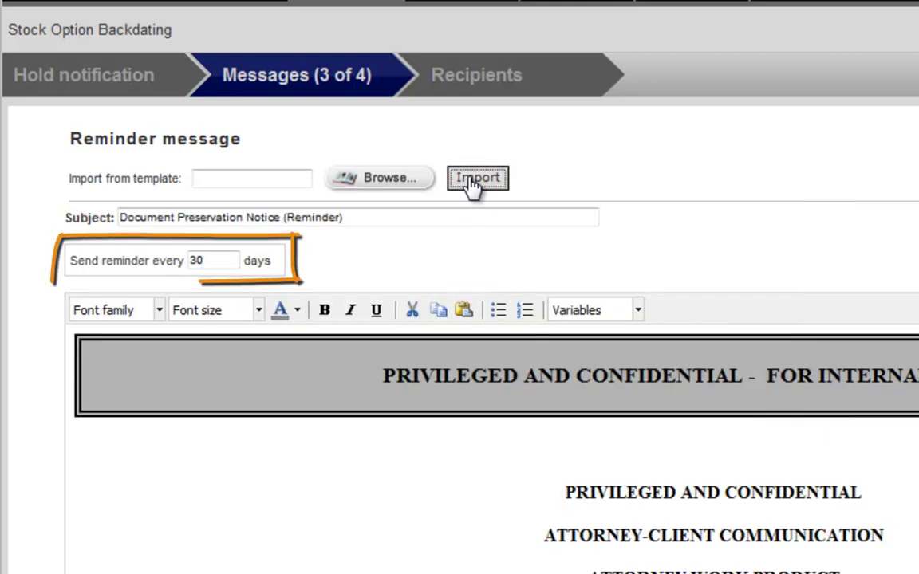
Set the reminder to be sent every 15 days, and save the reminder message.
double_click(195, 262)
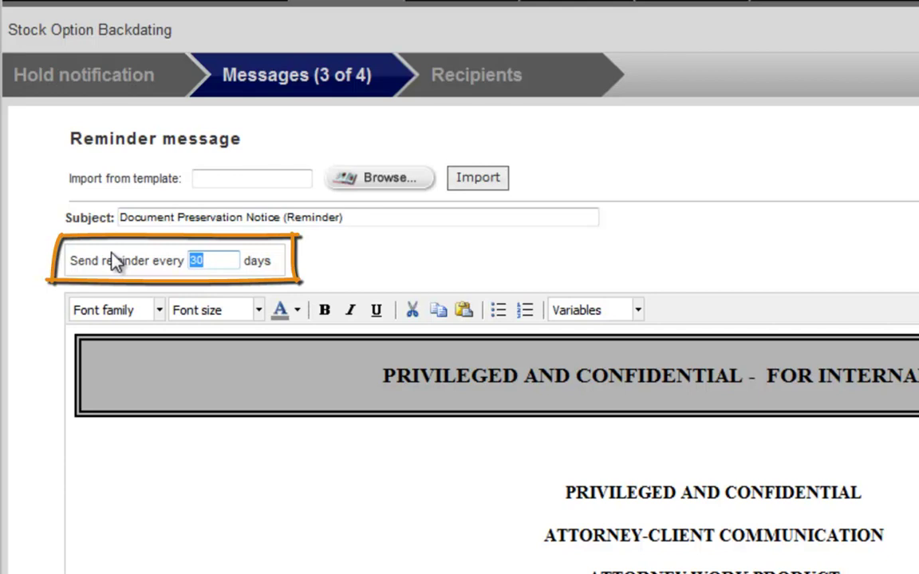
type("15")
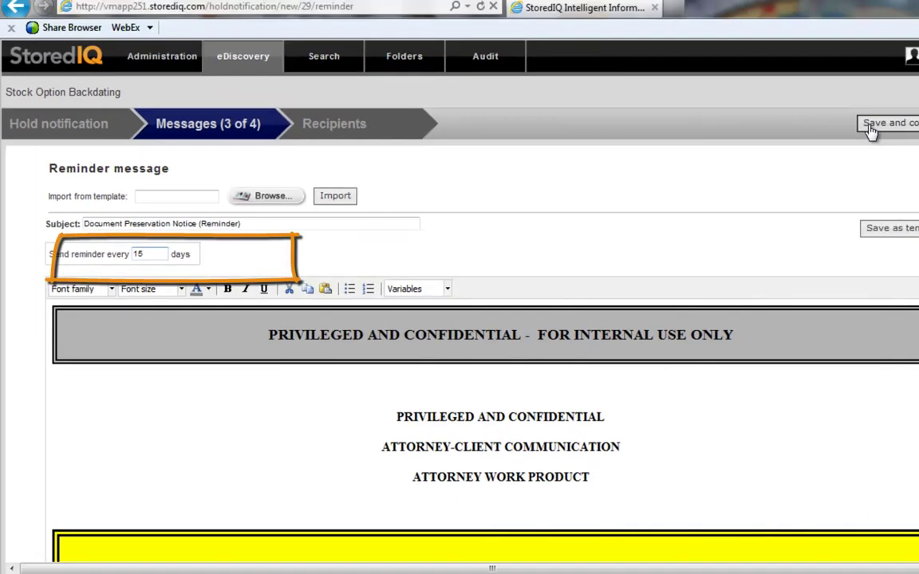
left_click(872, 131)
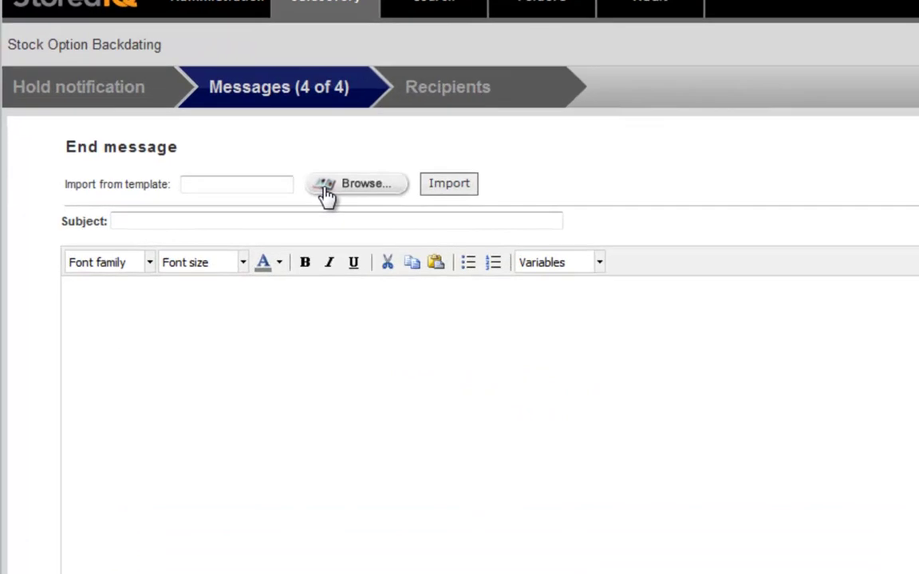
Import the Default end-of-matter template from the Workspace Templates folder into the end message, and save it.
left_click(226, 205)
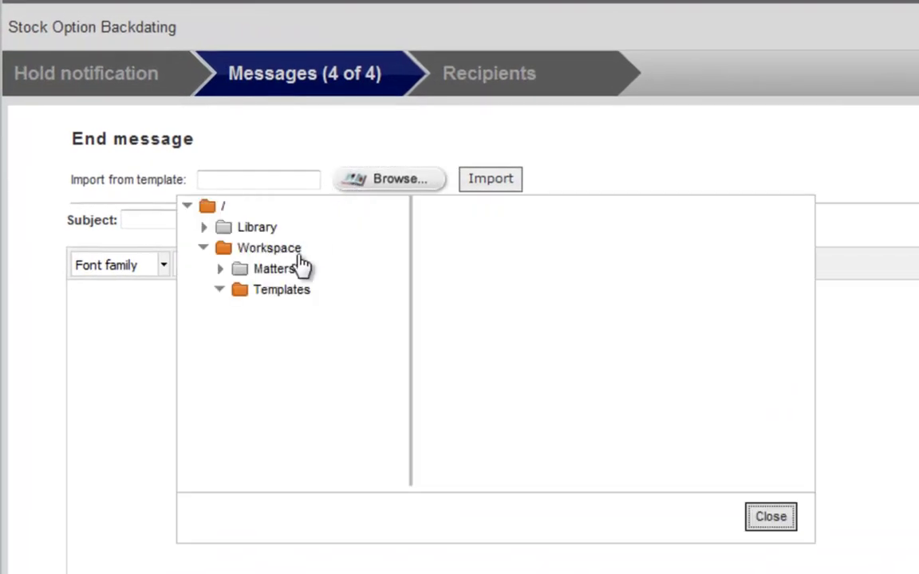
left_click(301, 290)
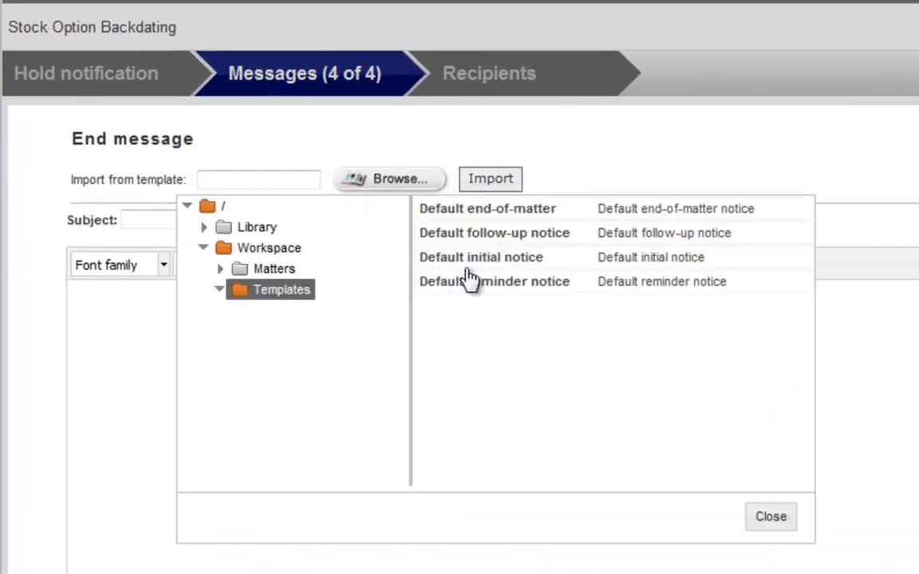
left_click(502, 214)
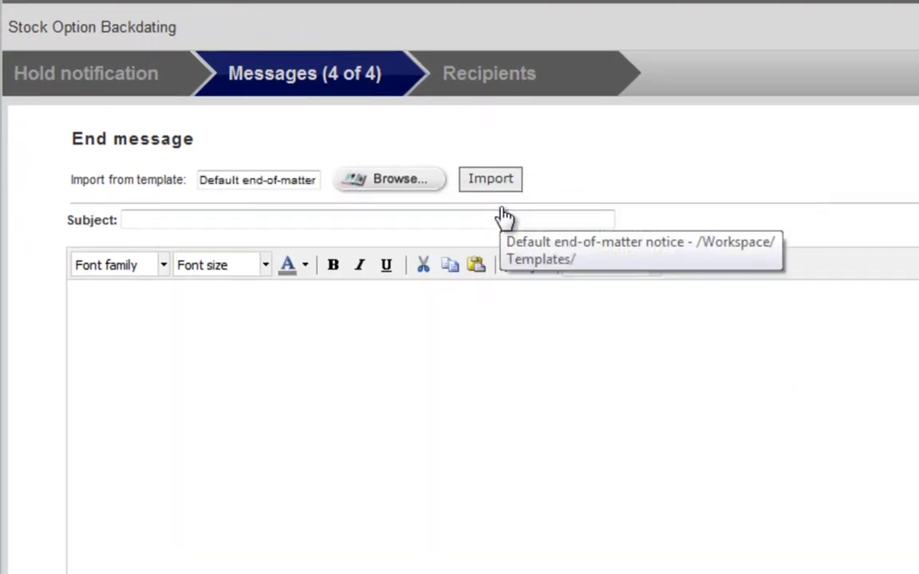
left_click(471, 182)
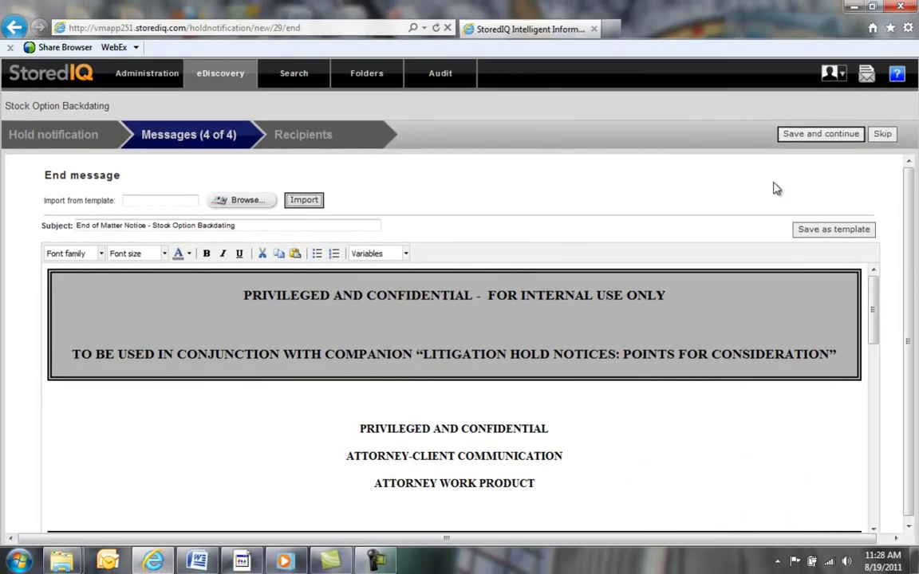
left_click(822, 142)
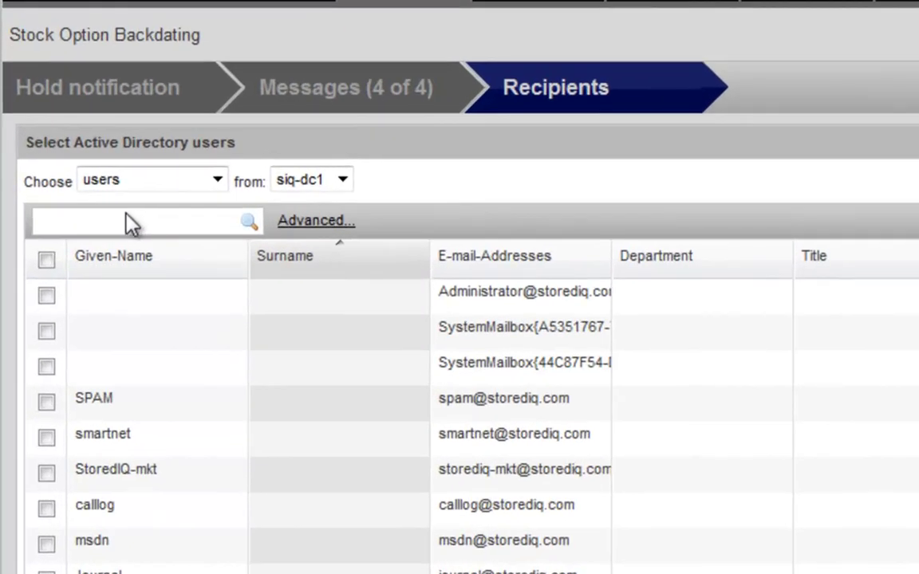
Find the custodian by surname among the siq-dc1 Active Directory users and import them as the notification's recipient.
left_click(216, 179)
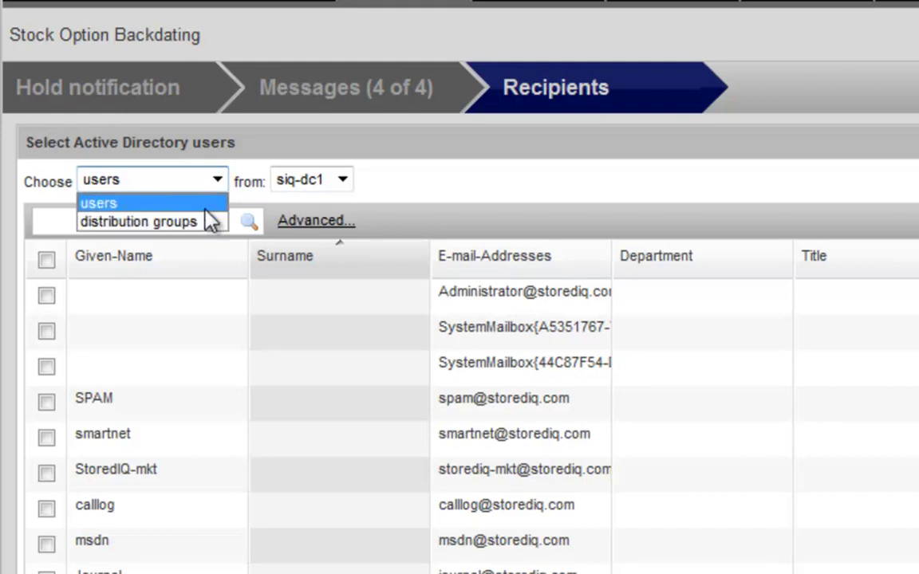
left_click(205, 209)
left_click(179, 218)
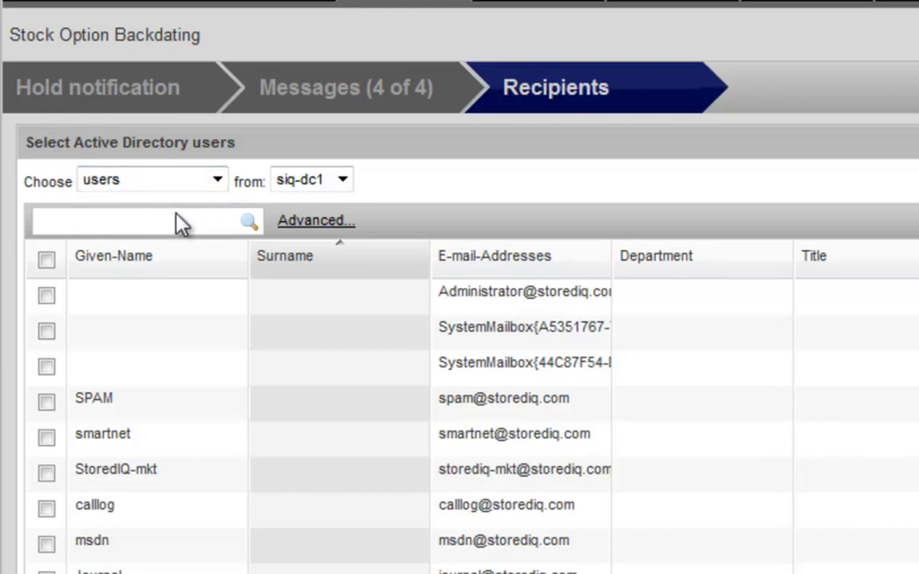
type("Cozad")
key("Return")
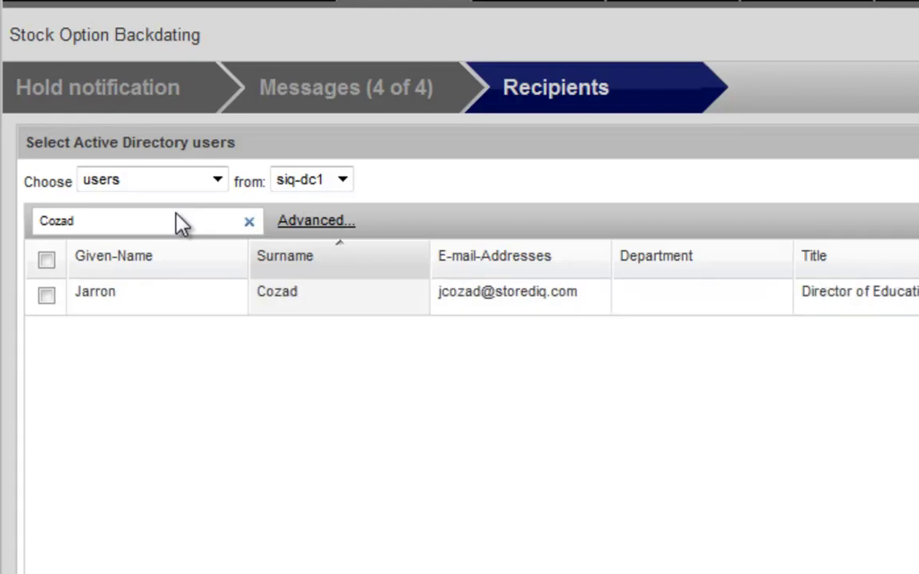
left_click(45, 296)
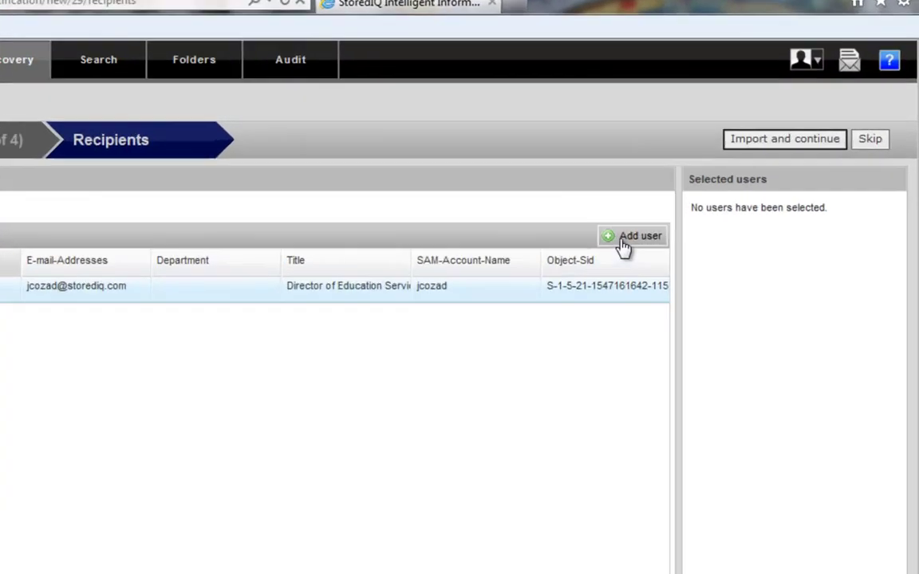
left_click(706, 207)
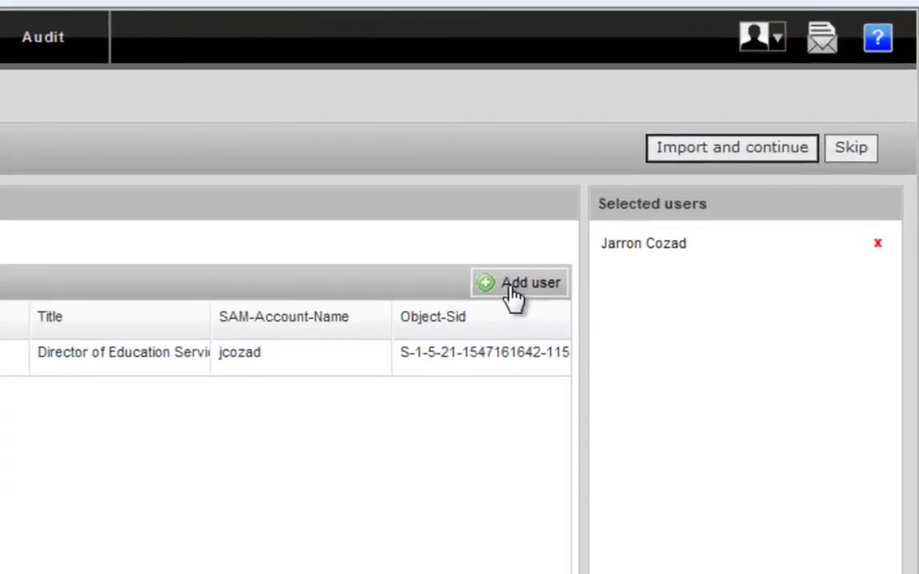
left_click(691, 155)
left_click(751, 142)
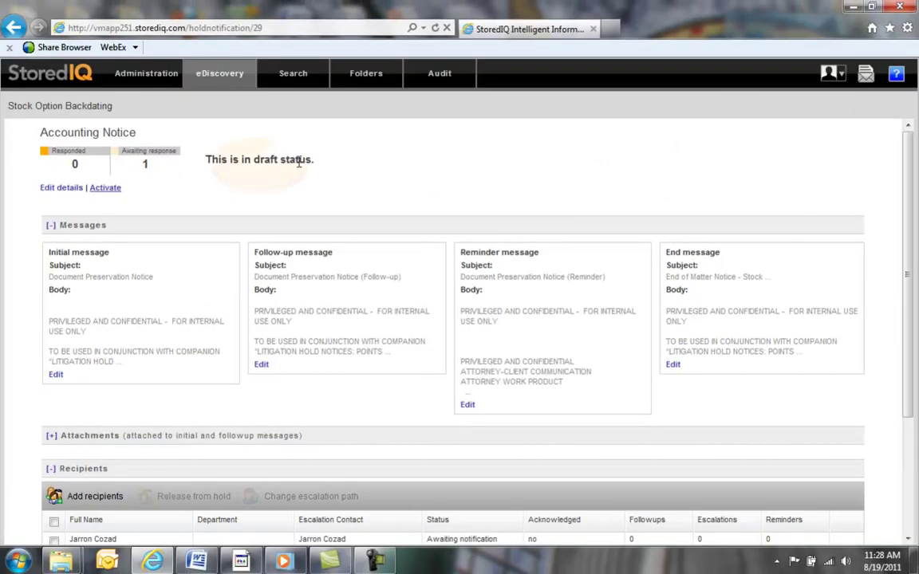
Review the draft Accounting Notice's messages and recipients, and activate the notification.
left_click_drag(299, 161, 196, 167)
left_click(367, 189)
scroll(176, 209, "down", 3)
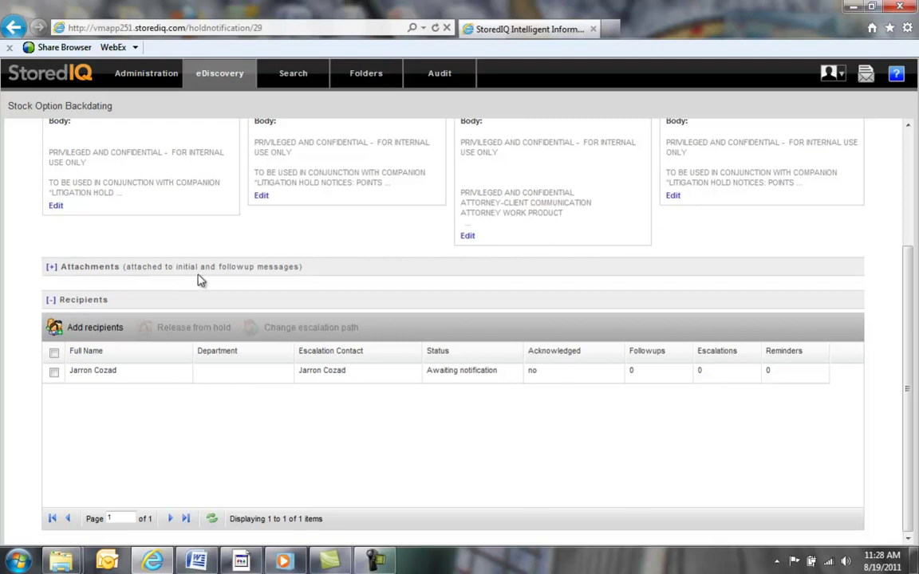
scroll(273, 287, "up", 3)
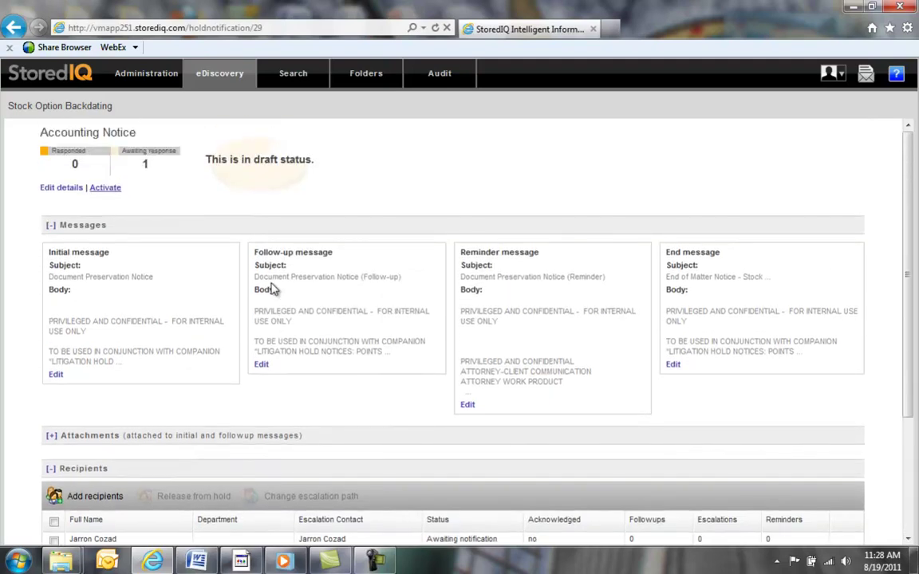
scroll(283, 242, "down", 3)
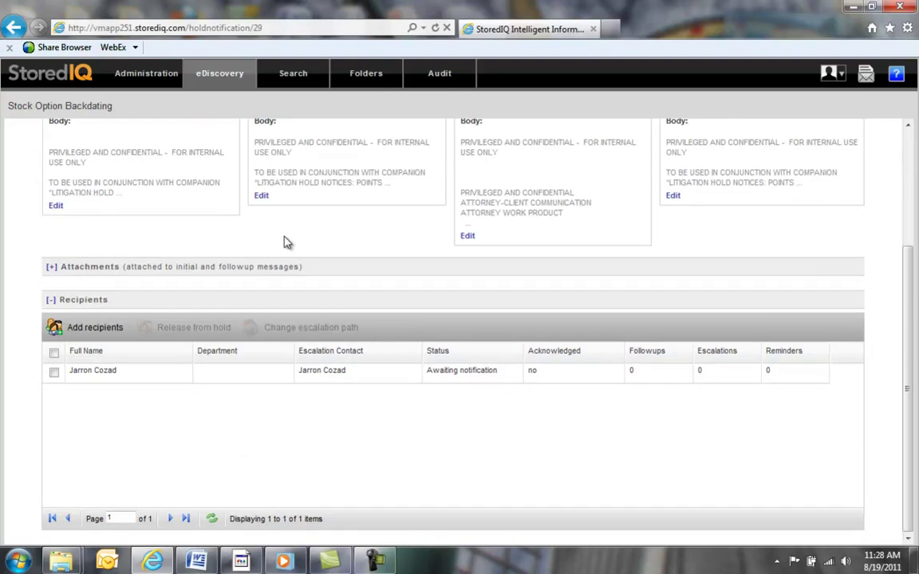
scroll(287, 242, "up", 3)
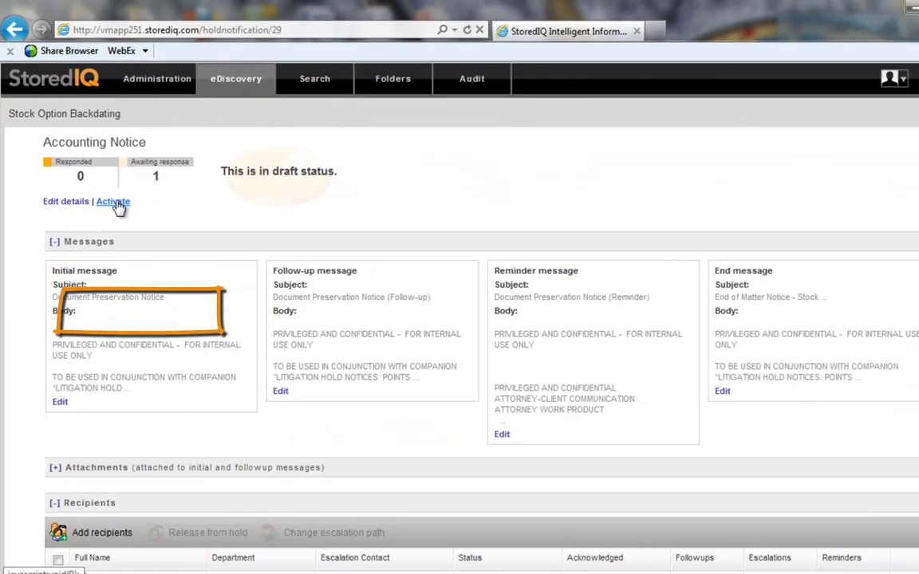
left_click(163, 292)
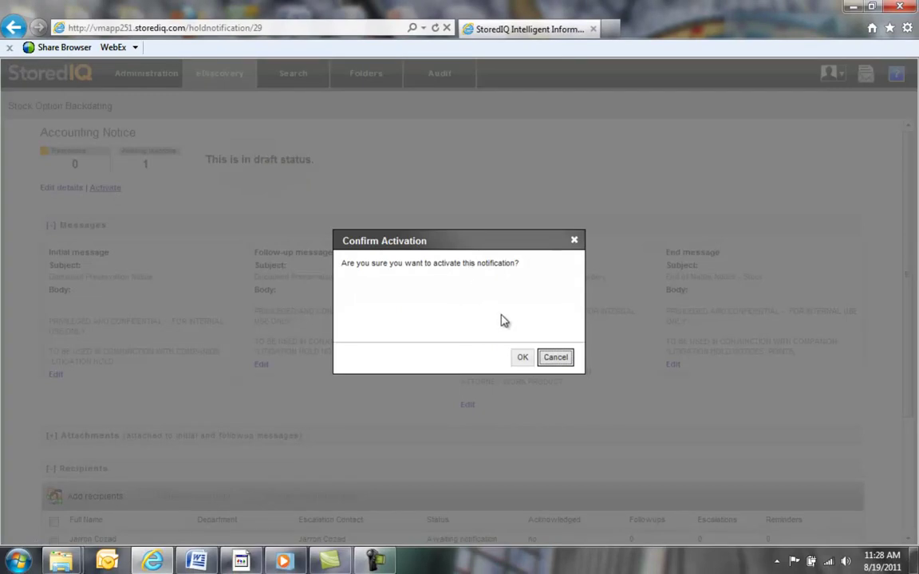
left_click(521, 356)
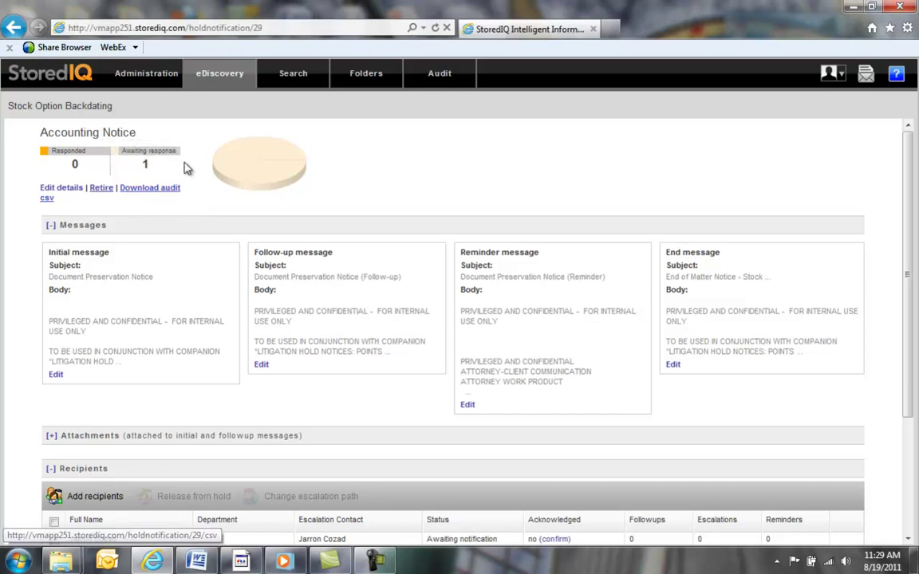
Open the Stock Option Backdating matter's hold notifications and examine the response status of each notice.
left_click(210, 76)
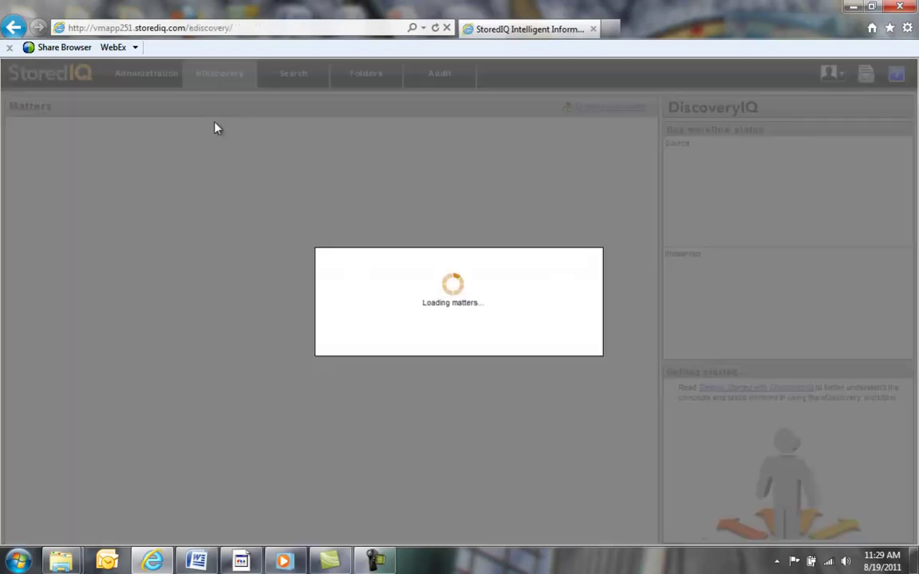
left_click(82, 279)
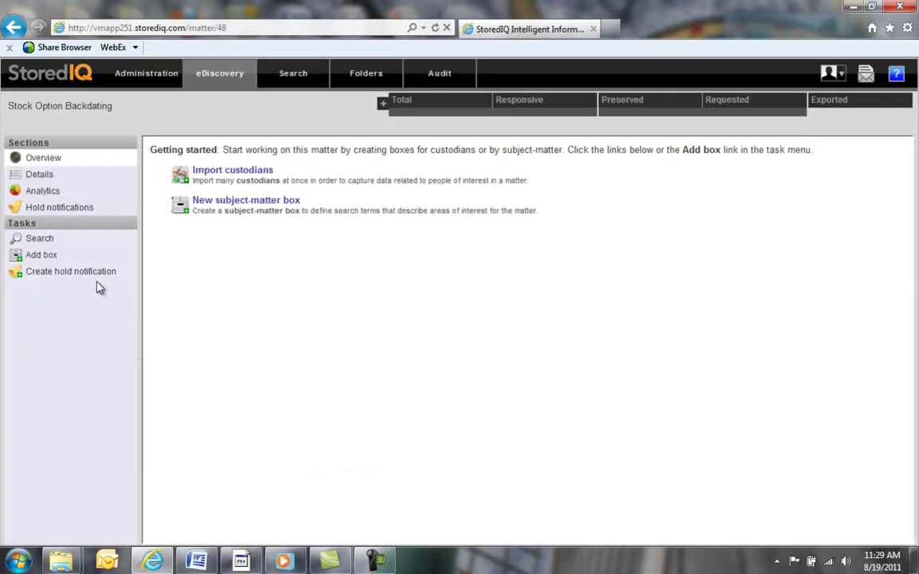
left_click(50, 208)
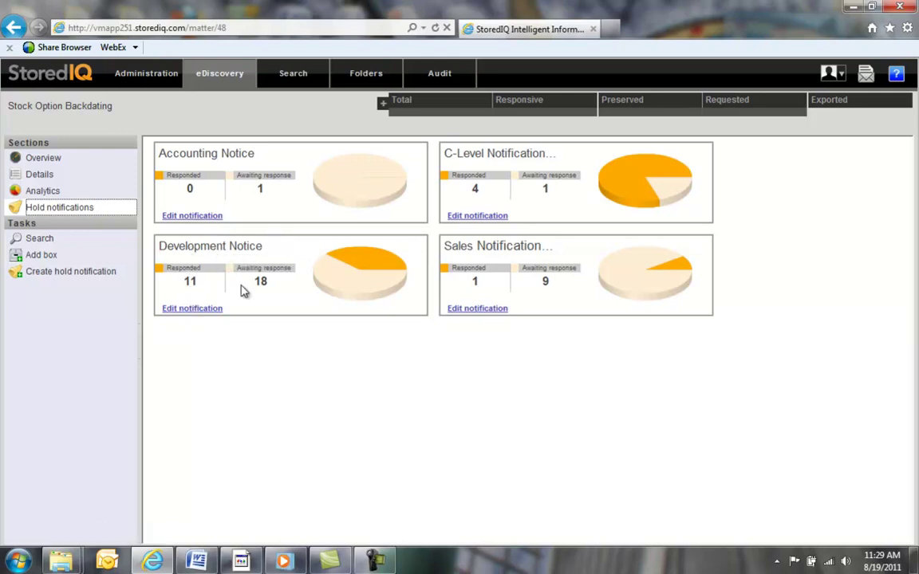
left_click(368, 261)
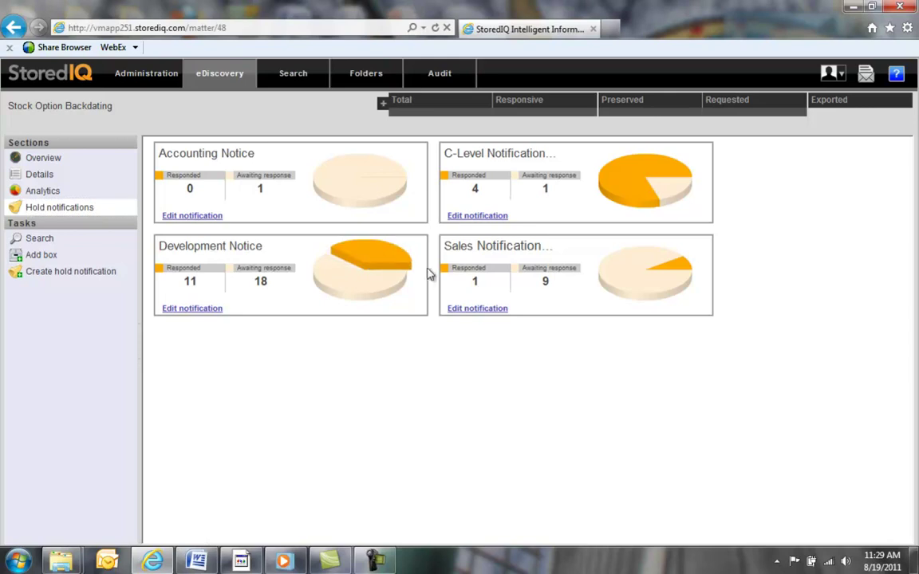
Open the Development Notice and look through its recipients' escalation contacts, notification status and acknowledgements.
left_click(195, 308)
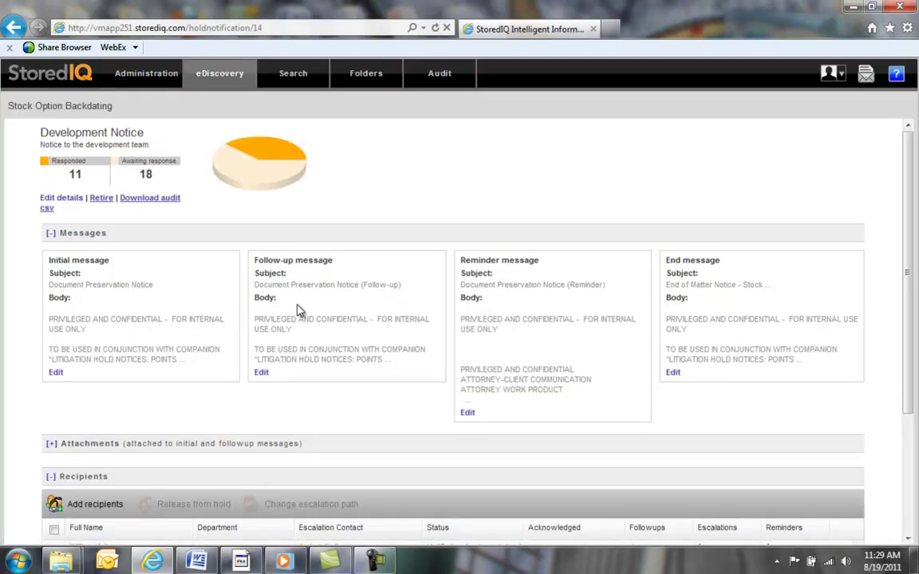
scroll(297, 310, "down", 3)
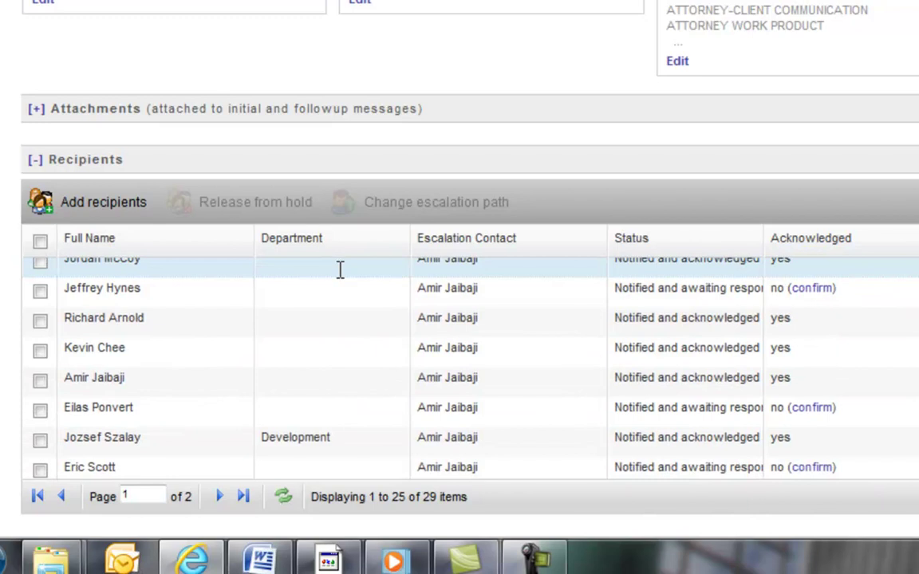
scroll(339, 270, "up", 5)
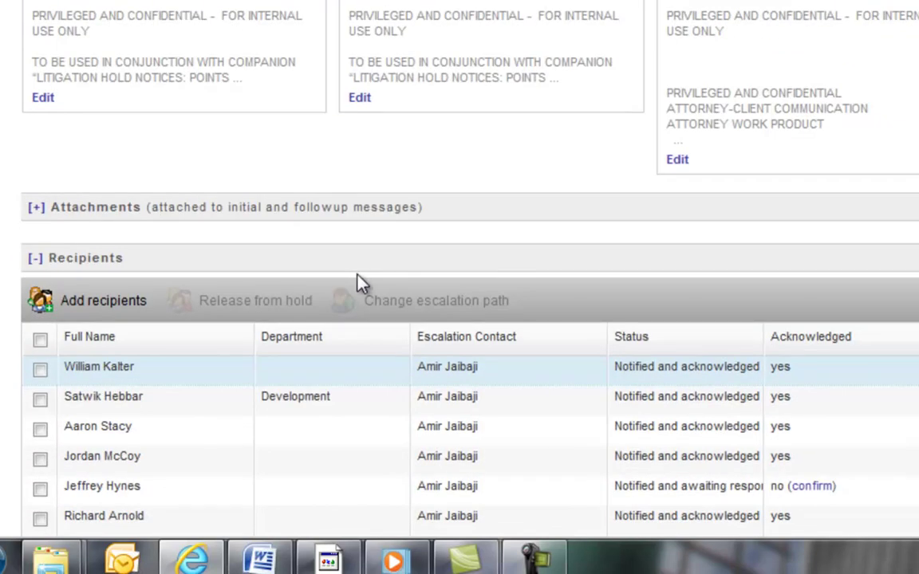
scroll(601, 328, "down", 5)
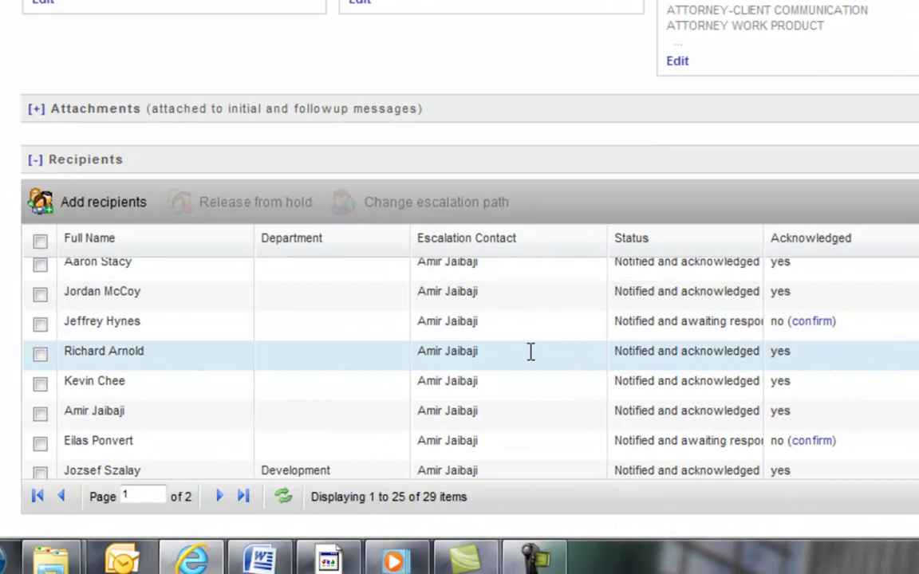
scroll(566, 353, "down", 3)
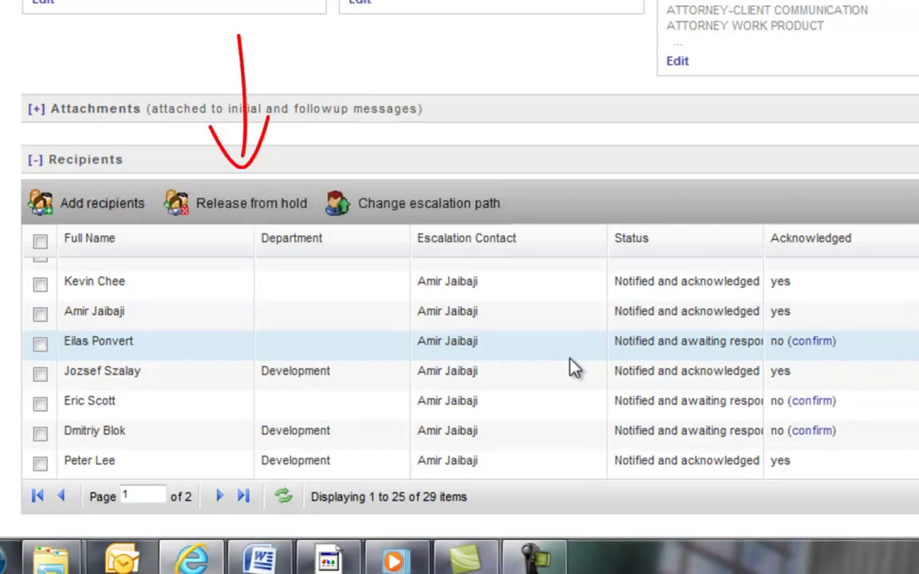
scroll(573, 363, "down", 1)
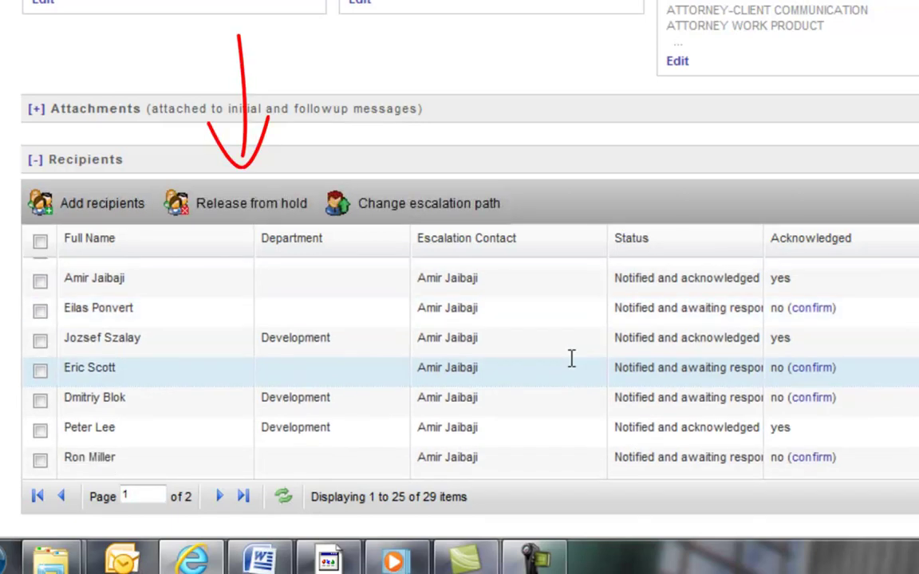
scroll(571, 359, "down", 4)
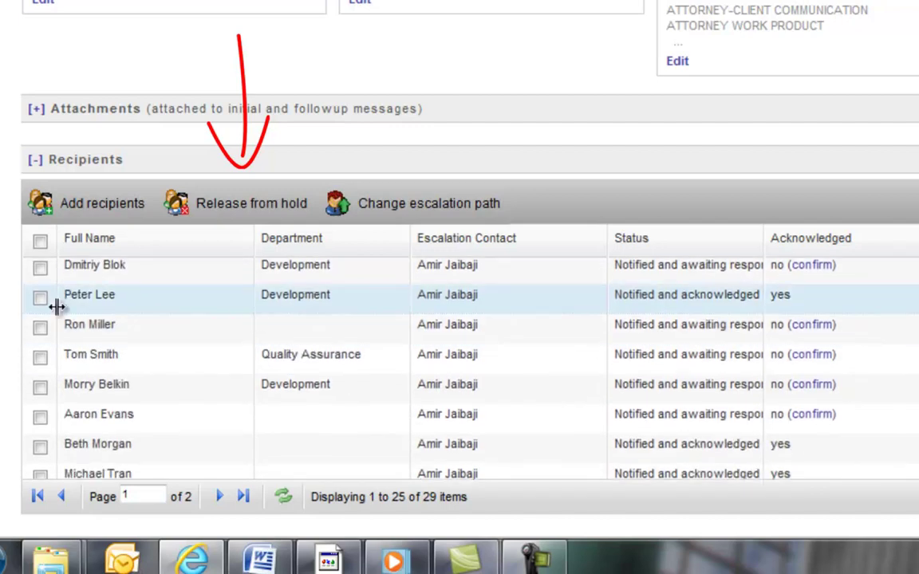